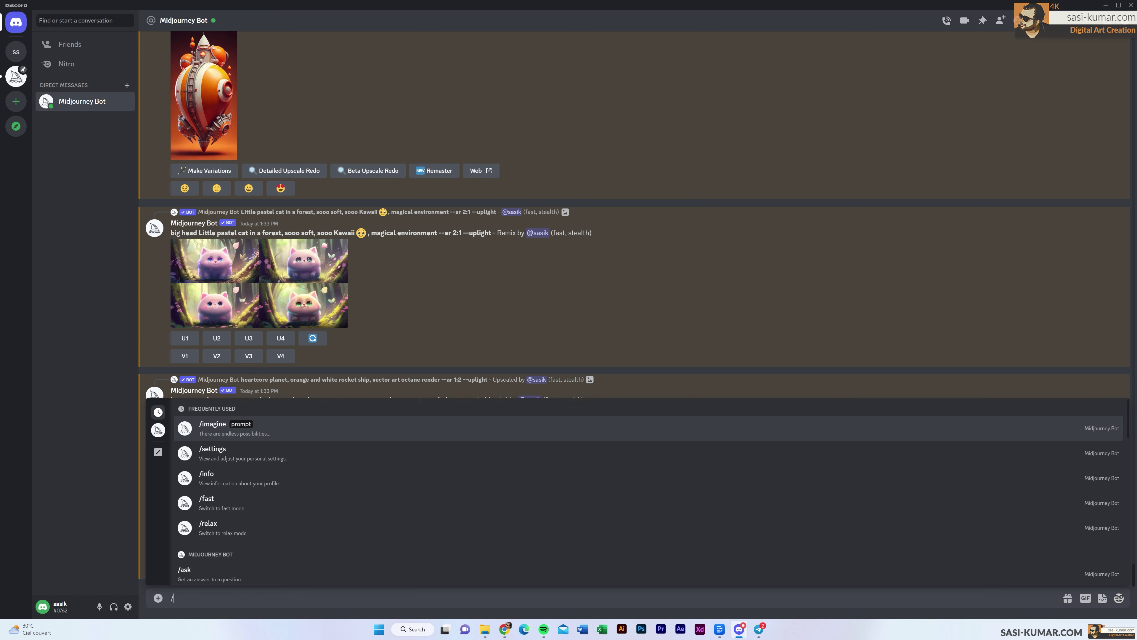
Generate images with /imagine from the prompt "a cute cat in a magical enviroment" and view the image grid enlarged
{"action": "left_click", "coordinate": [359, 423]}
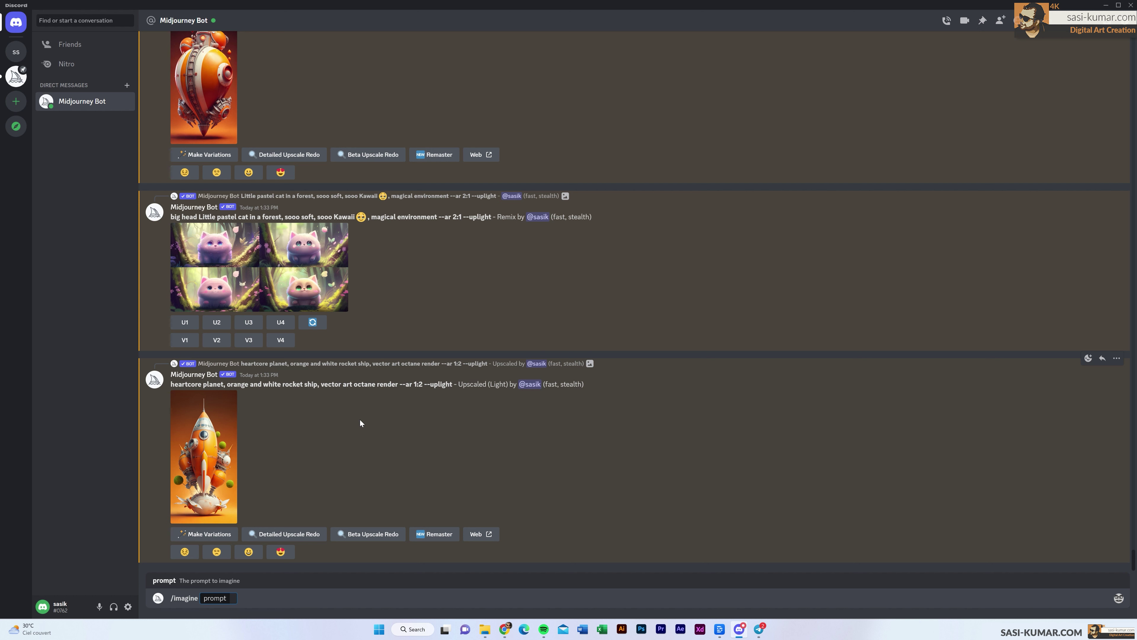
{"action": "type", "text": "a cute cat in a magical"}
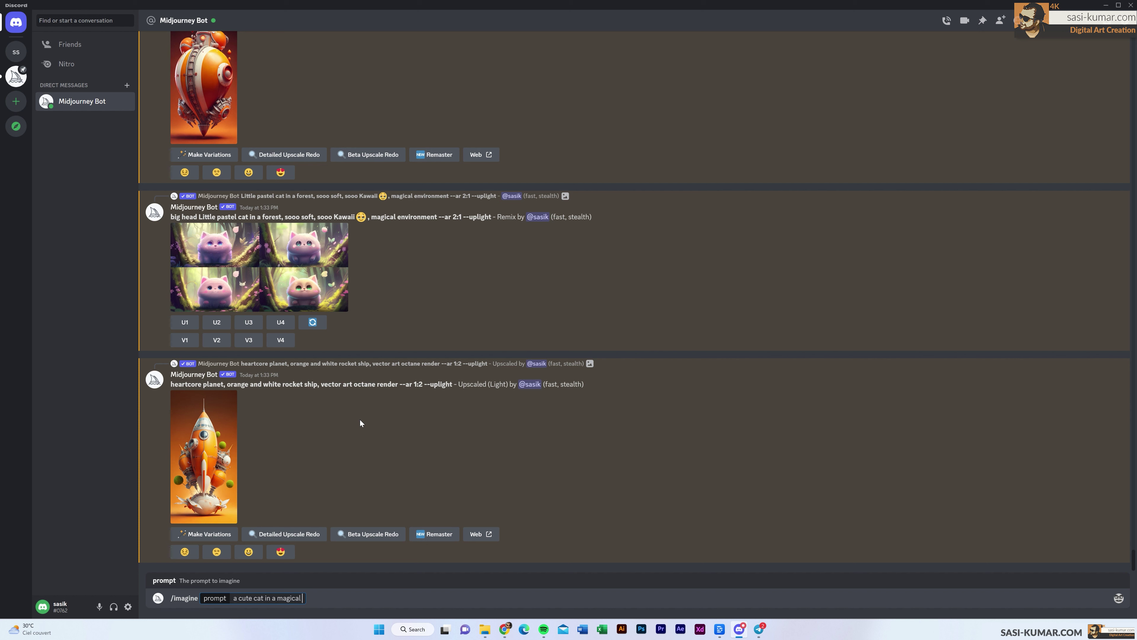
{"action": "type", "text": " enviroment"}
{"action": "key", "text": "Return"}
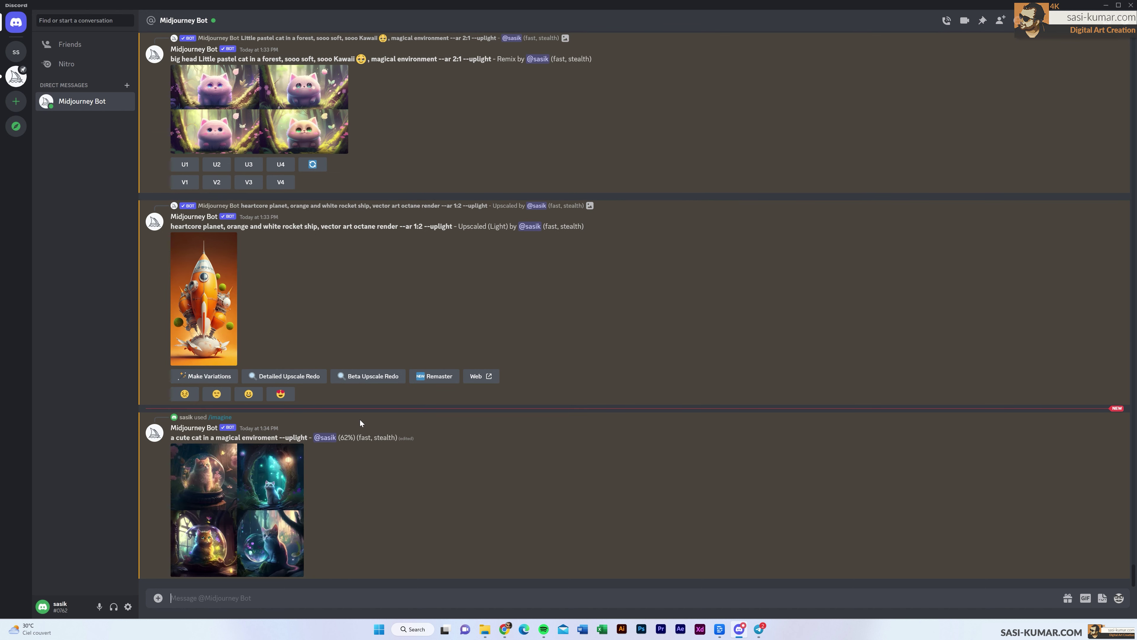
{"action": "left_click", "coordinate": [283, 482]}
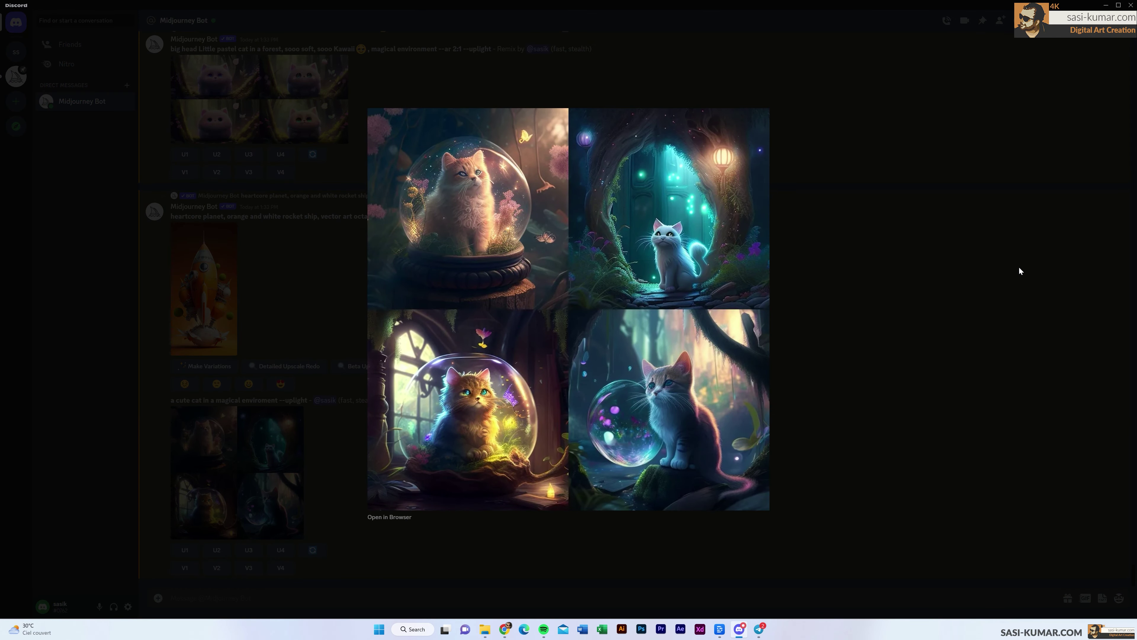
{"action": "left_click", "coordinate": [939, 257]}
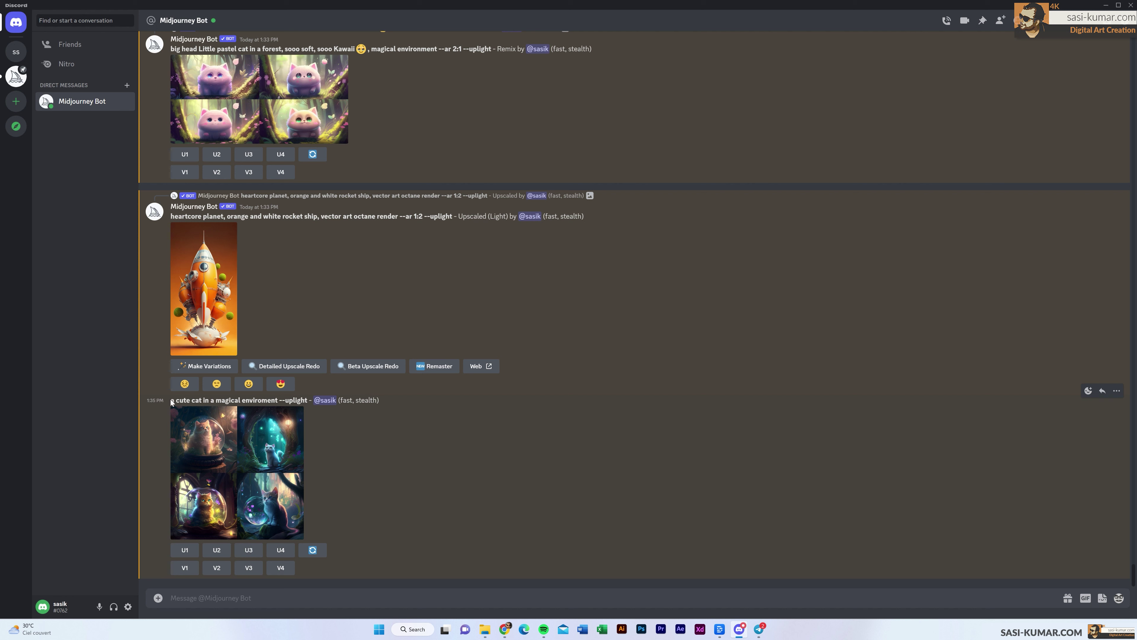
Reuse the prompt "a cute cat in a magical enviroment" in a new /imagine command, add the face_holding_back_tears emoji and generate the images
{"action": "left_click_drag", "start_coordinate": [170, 400], "coordinate": [278, 400]}
{"action": "key", "text": "ctrl+c"}
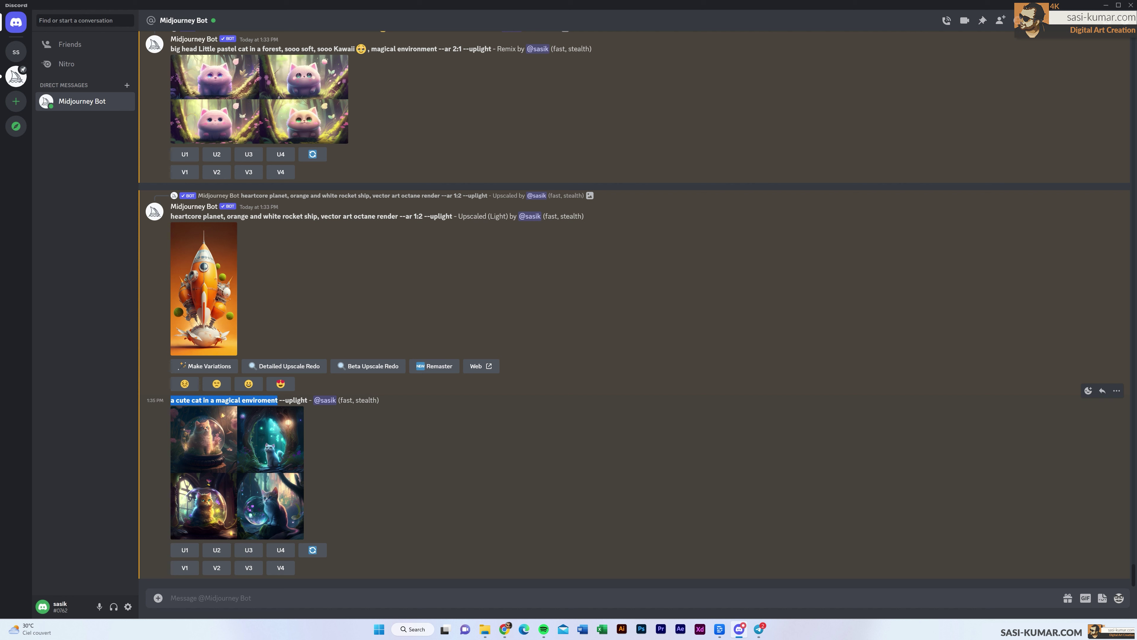
{"action": "left_click", "coordinate": [221, 595]}
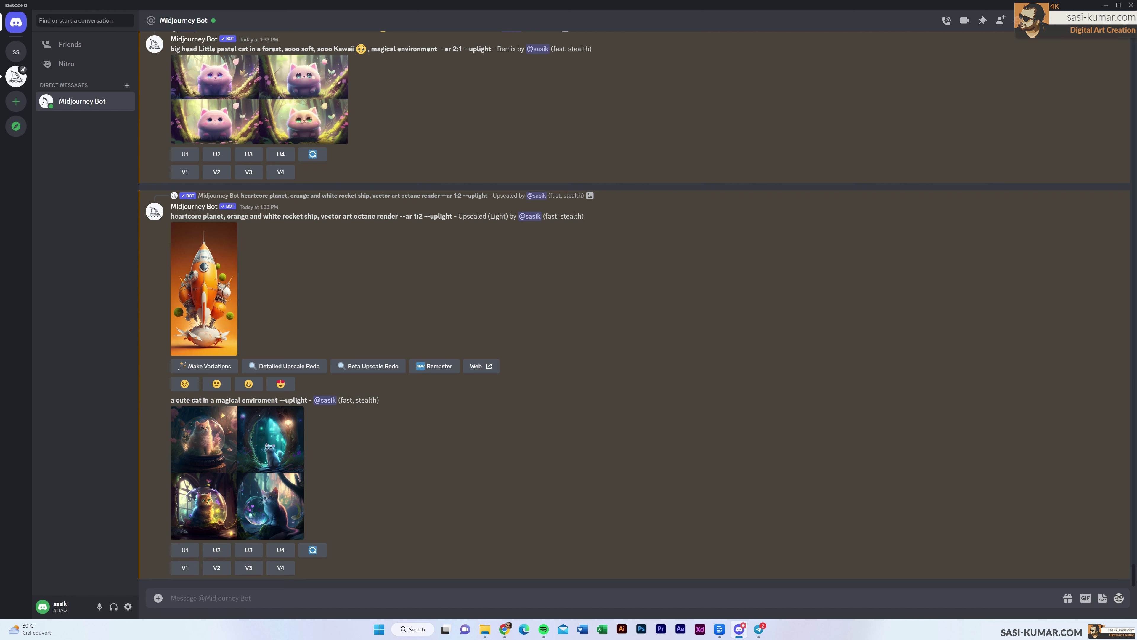
{"action": "type", "text": "/"}
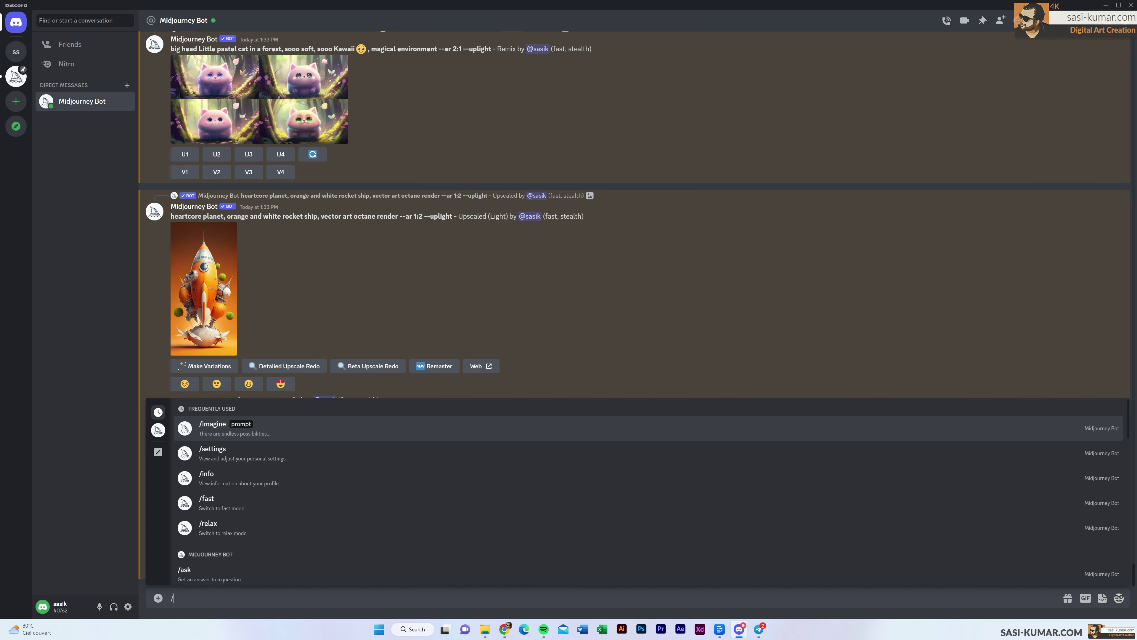
{"action": "left_click", "coordinate": [247, 434]}
{"action": "key", "text": "ctrl+v"}
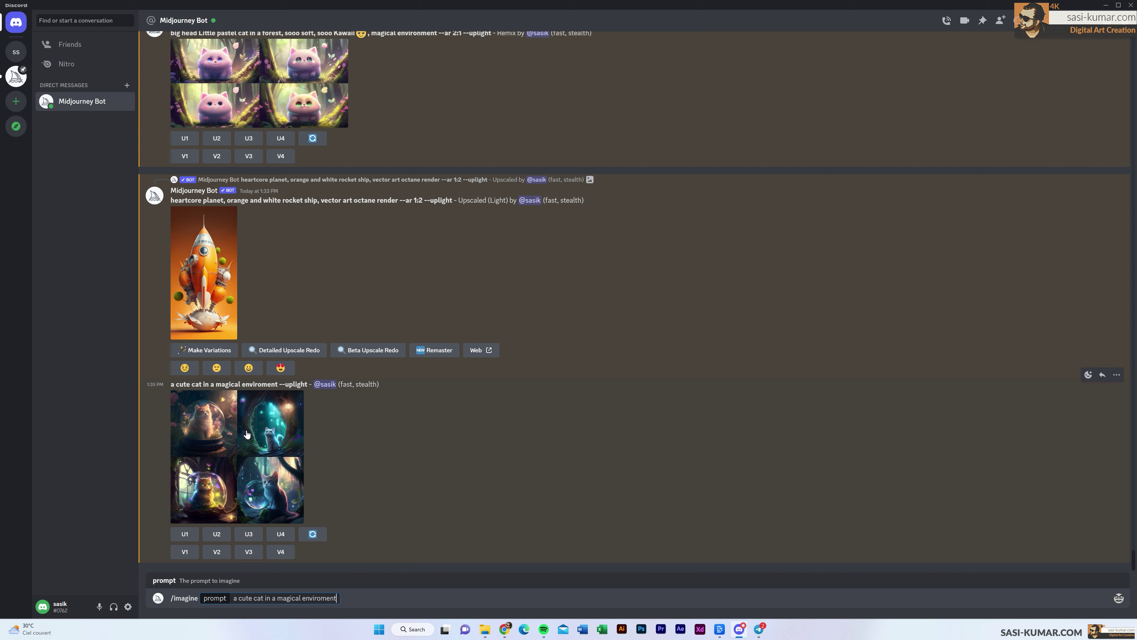
{"action": "left_click", "coordinate": [1119, 599]}
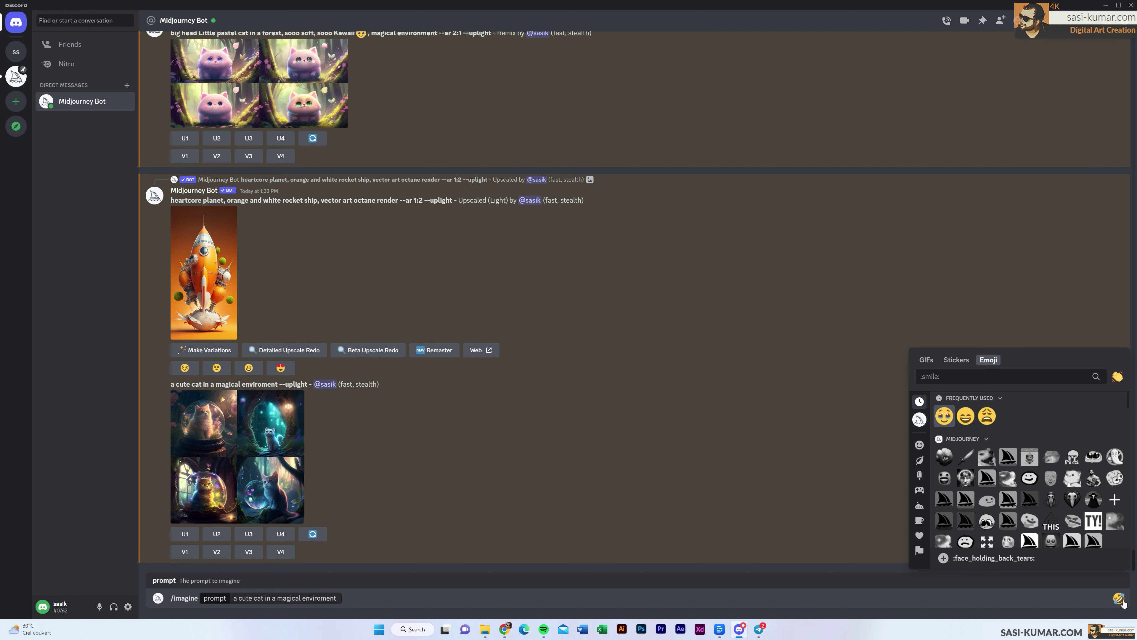
{"action": "left_click", "coordinate": [945, 416]}
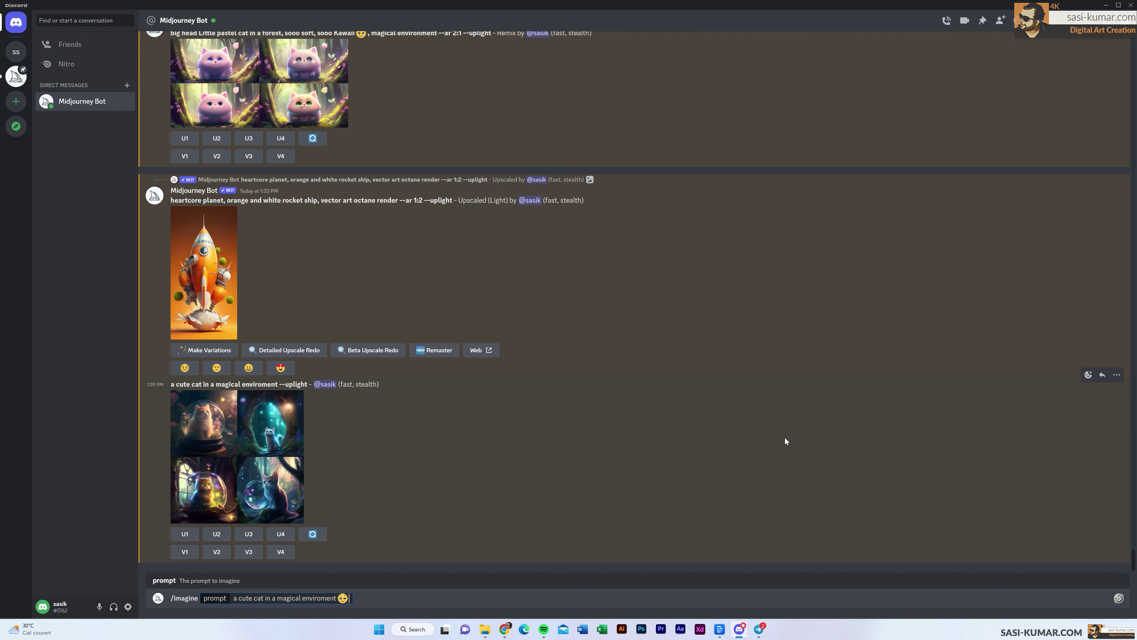
{"action": "key", "text": "Return"}
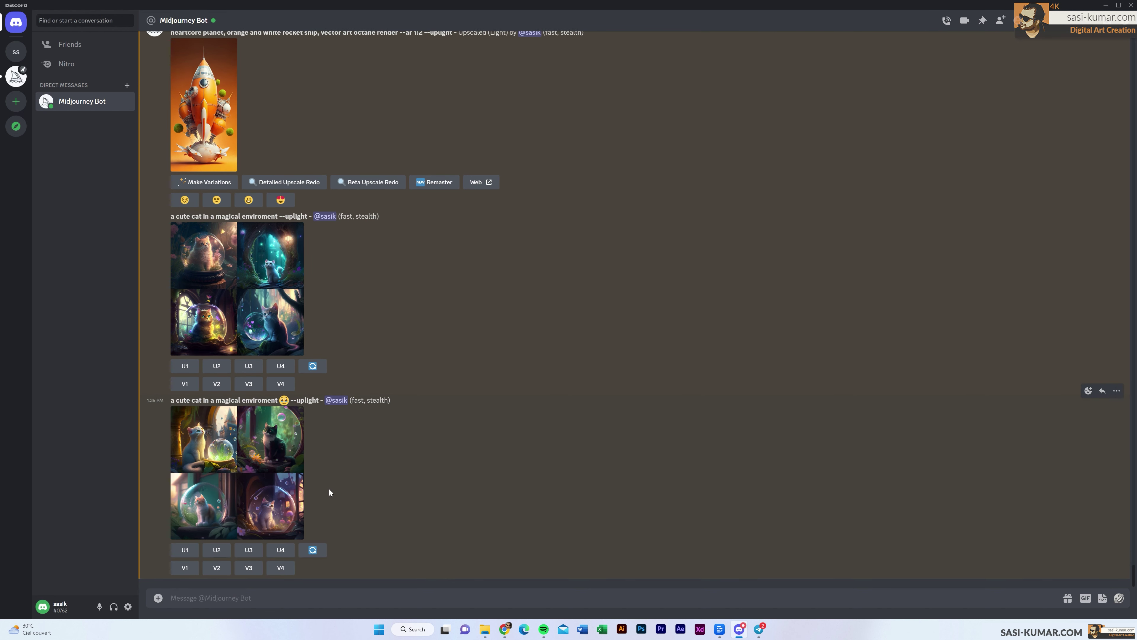
Compare the enlarged cat image grids generated with and without the emoji
{"action": "left_click", "coordinate": [266, 448]}
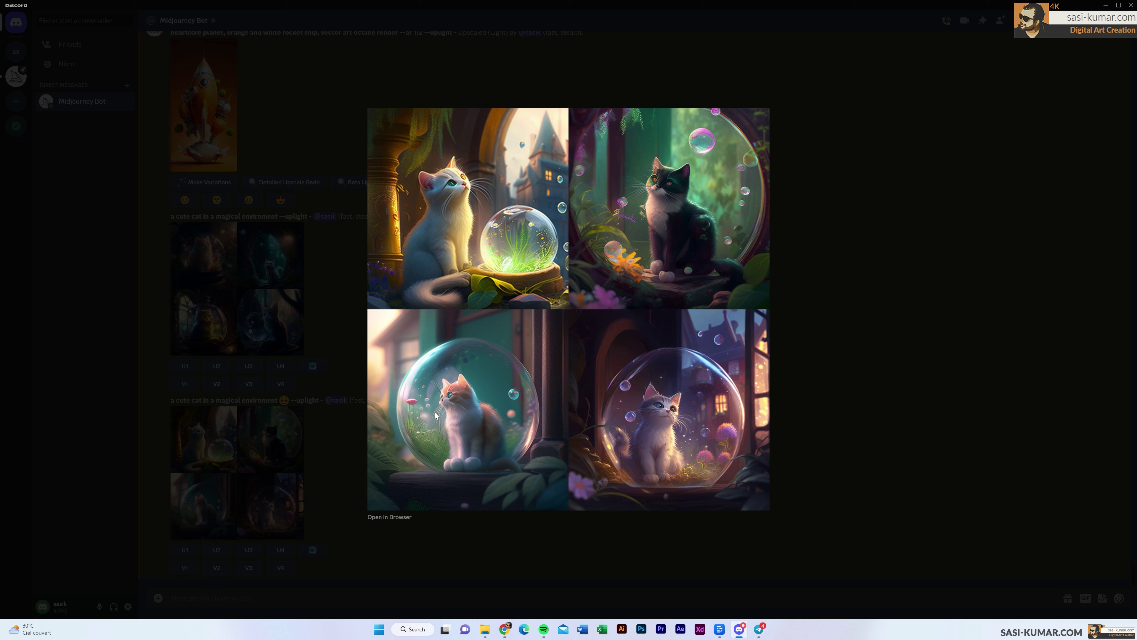
{"action": "left_click", "coordinate": [980, 251]}
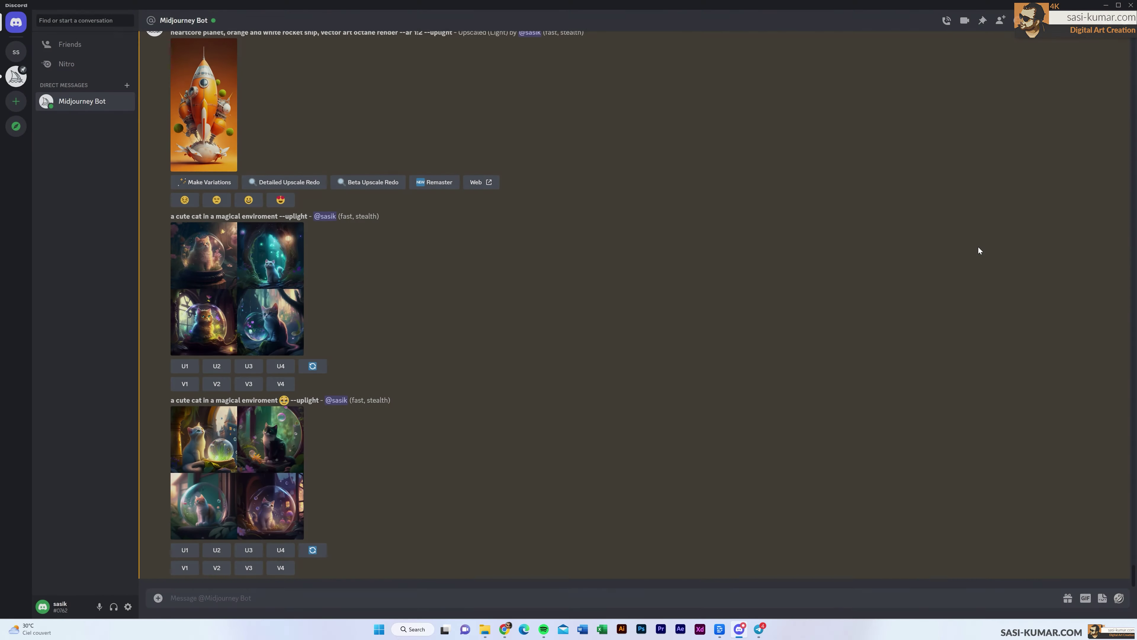
{"action": "left_click", "coordinate": [301, 298]}
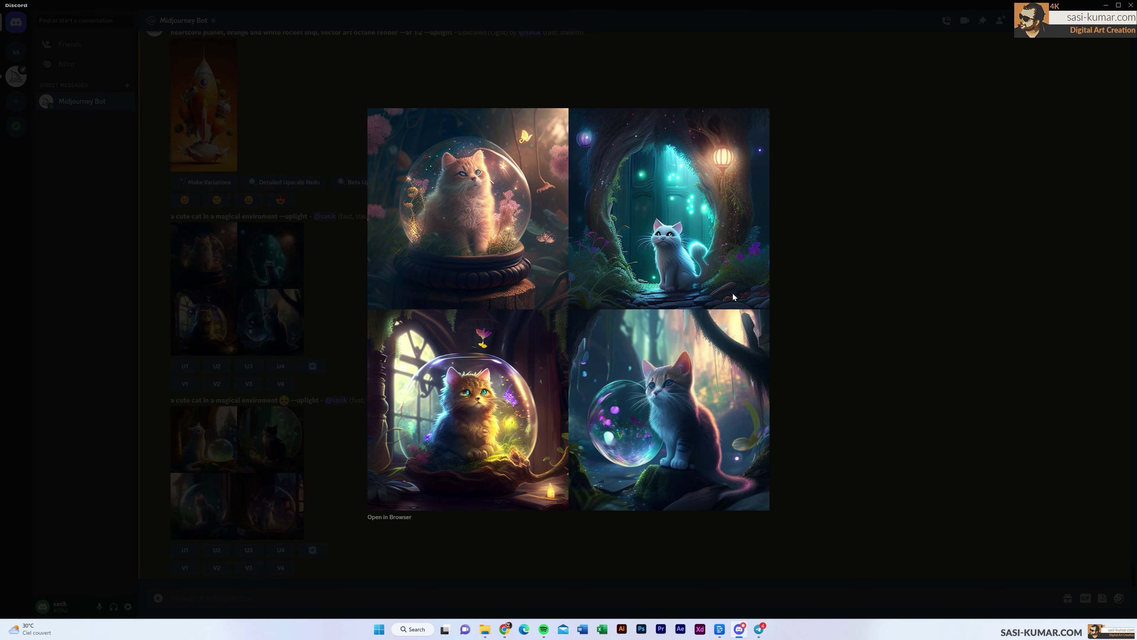
{"action": "left_click", "coordinate": [825, 358]}
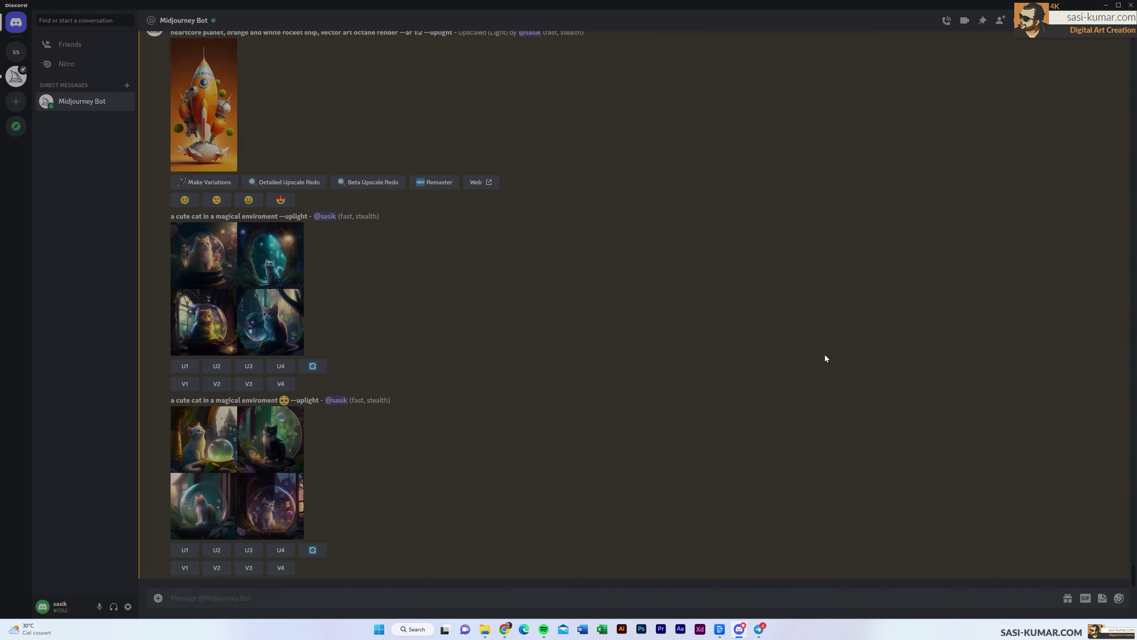
{"action": "left_click", "coordinate": [263, 472]}
{"action": "left_click", "coordinate": [821, 327]}
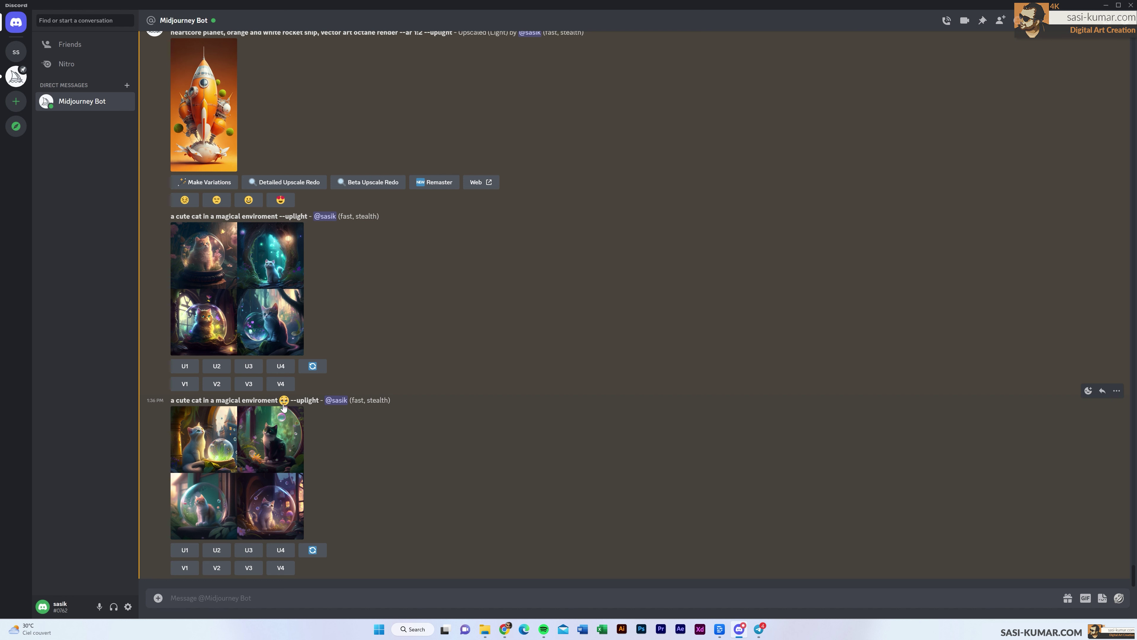
Reuse the emoji cat prompt in a new /imagine command with --ar 2:1, generate the images and view the grid enlarged
{"action": "left_click_drag", "start_coordinate": [290, 400], "coordinate": [167, 402]}
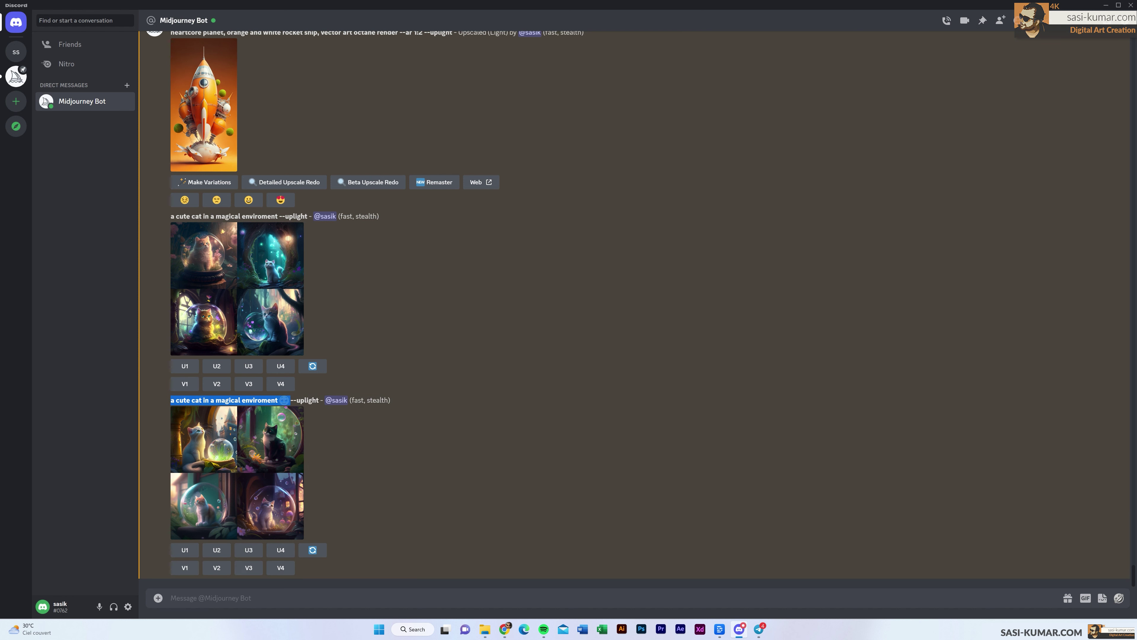
{"action": "left_click", "coordinate": [171, 597]}
{"action": "type", "text": "/"}
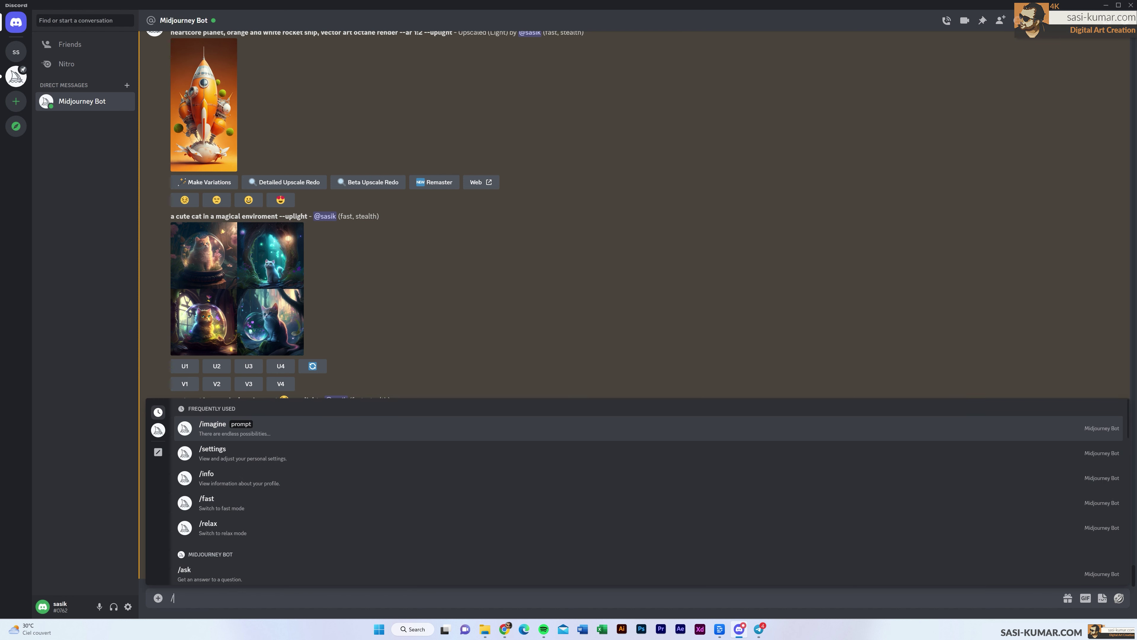
{"action": "left_click", "coordinate": [253, 428]}
{"action": "type", "text": "a cute cat in a magical enviroment 🥺"}
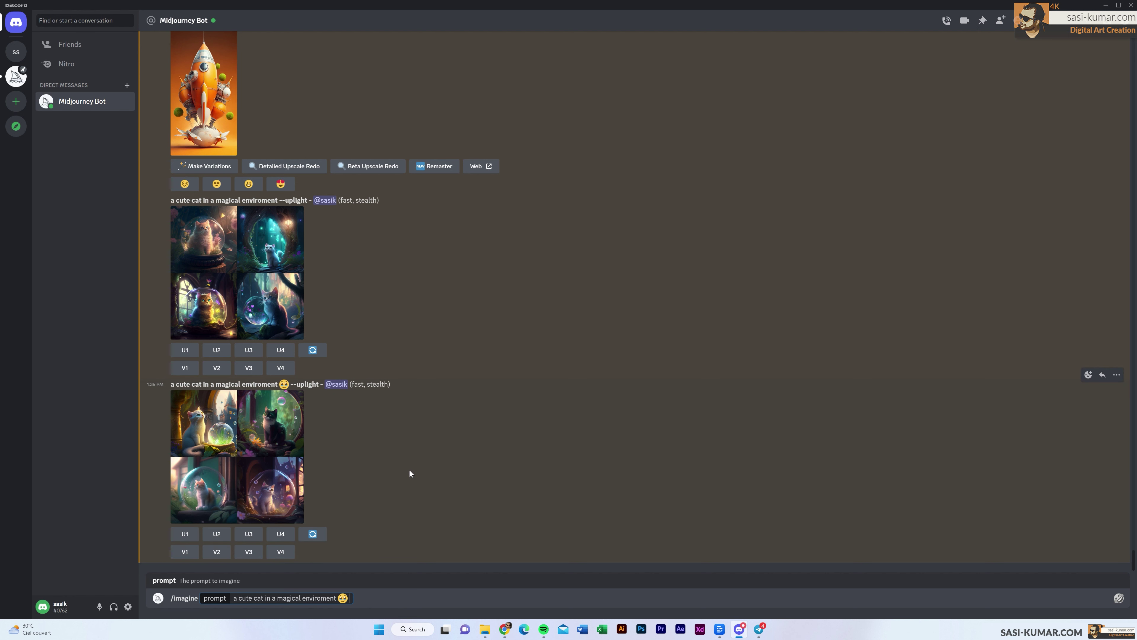
{"action": "type", "text": "--"}
{"action": "type", "text": "2:1"}
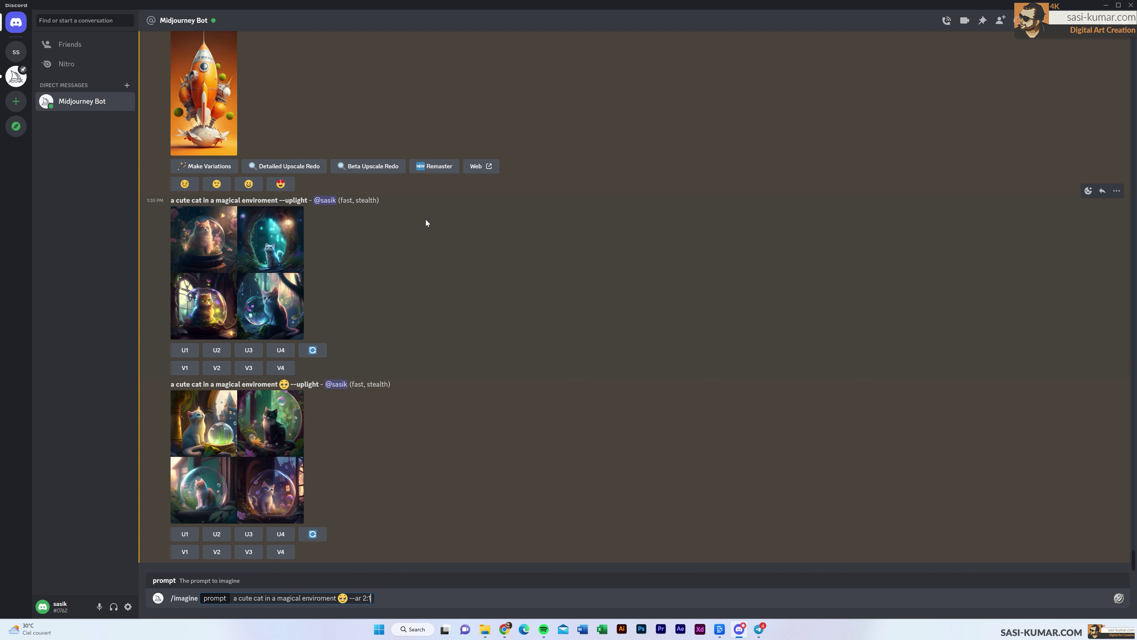
{"action": "key", "text": "Return"}
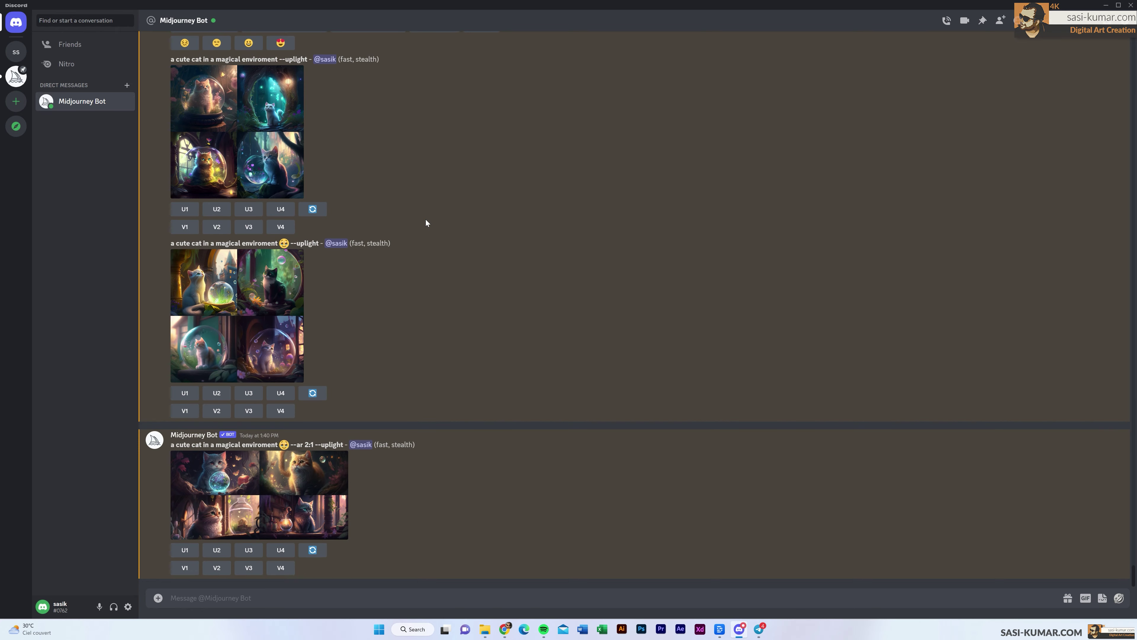
{"action": "left_click", "coordinate": [292, 491]}
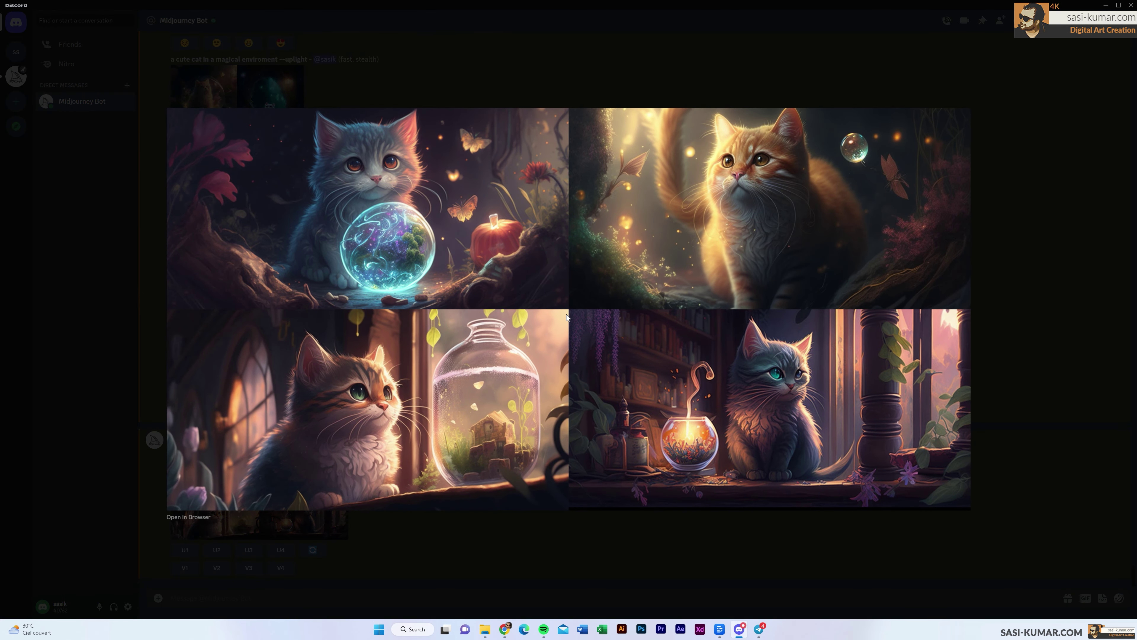
{"action": "left_click", "coordinate": [577, 556]}
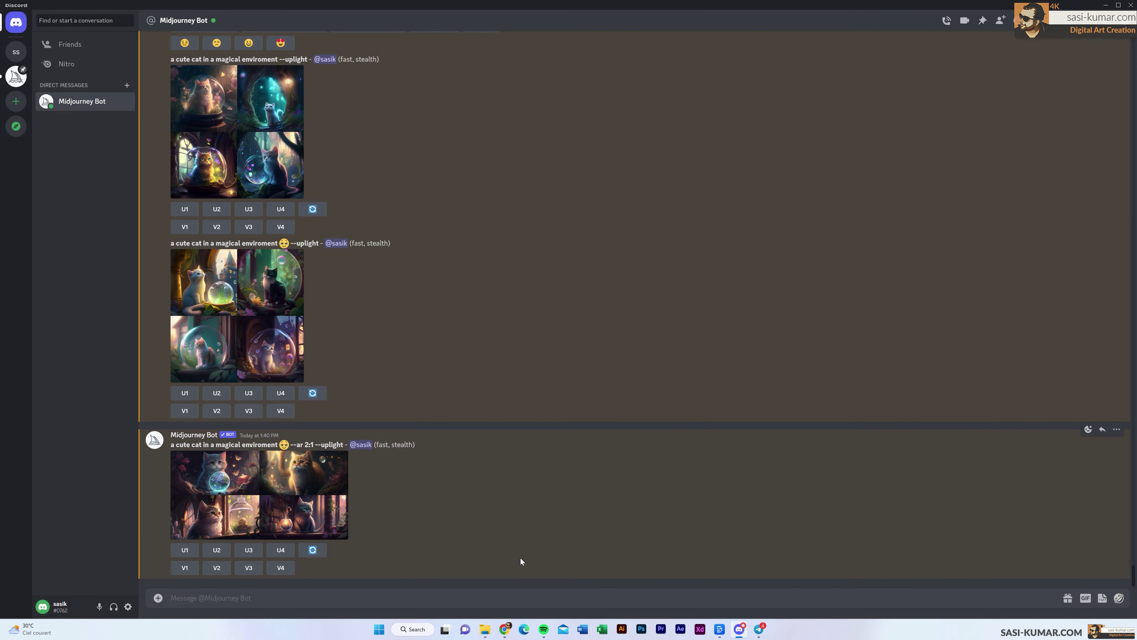
{"action": "left_click_drag", "start_coordinate": [277, 444], "coordinate": [170, 449]}
{"action": "key", "text": "ctrl+c"}
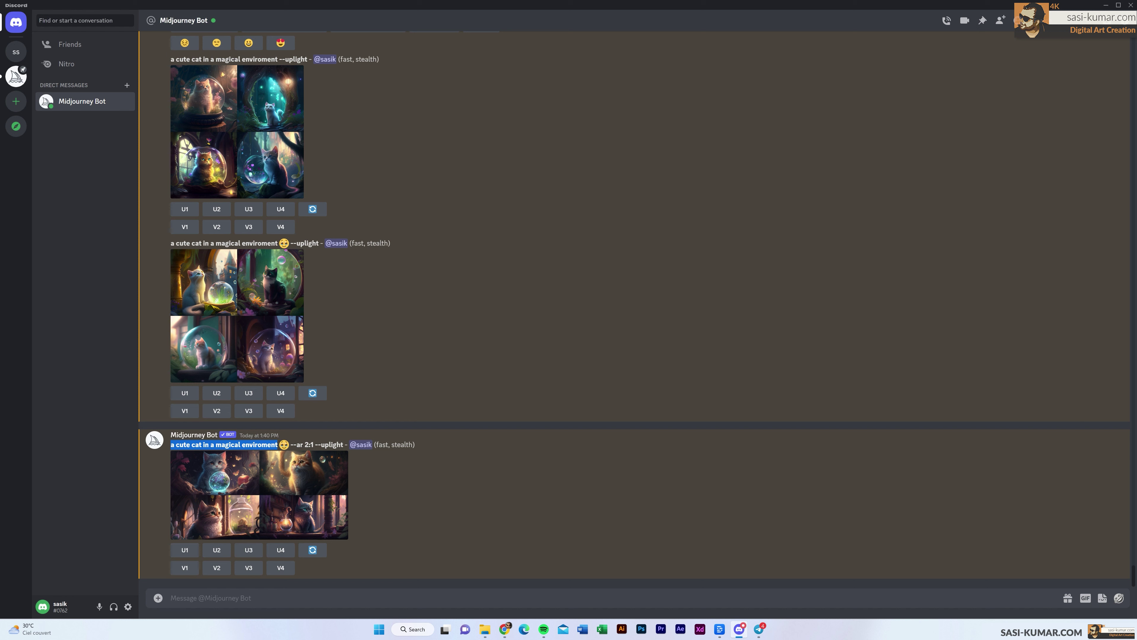
{"action": "key", "text": "ctrl+v"}
Replace the drafted message with an /imagine command containing "a cute cat in a magical enviroment 🥺" copied from the 2:1 result
{"action": "left_click_drag", "start_coordinate": [292, 445], "coordinate": [172, 447]}
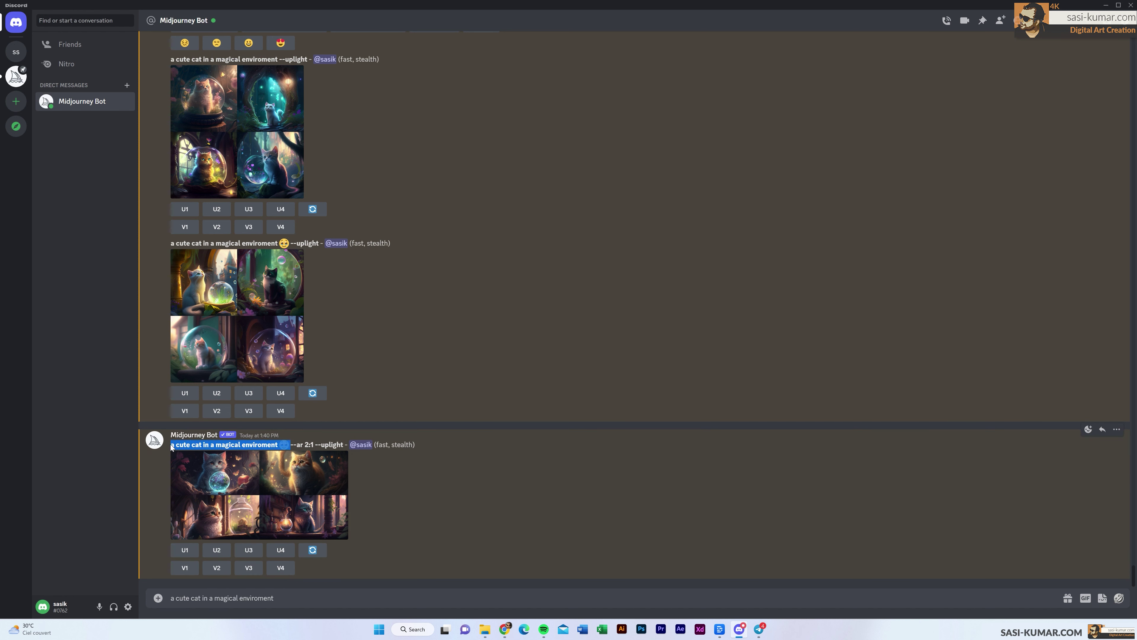
{"action": "left_click", "coordinate": [312, 581]}
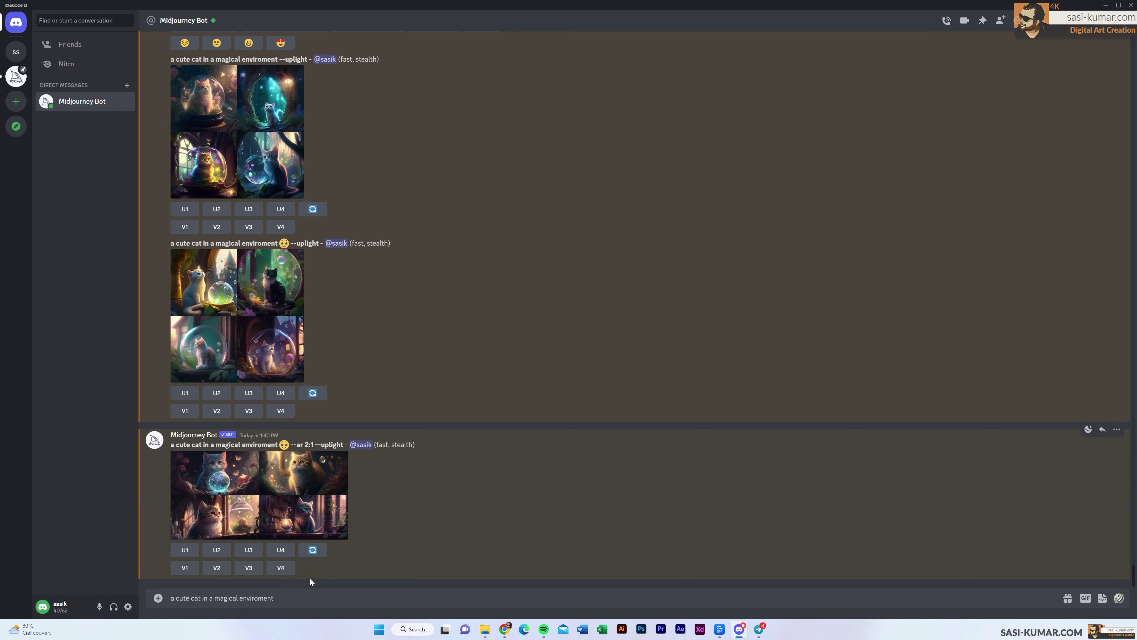
{"action": "key", "text": "ctrl+a"}
{"action": "key", "text": "BackSpace"}
{"action": "type", "text": "/"}
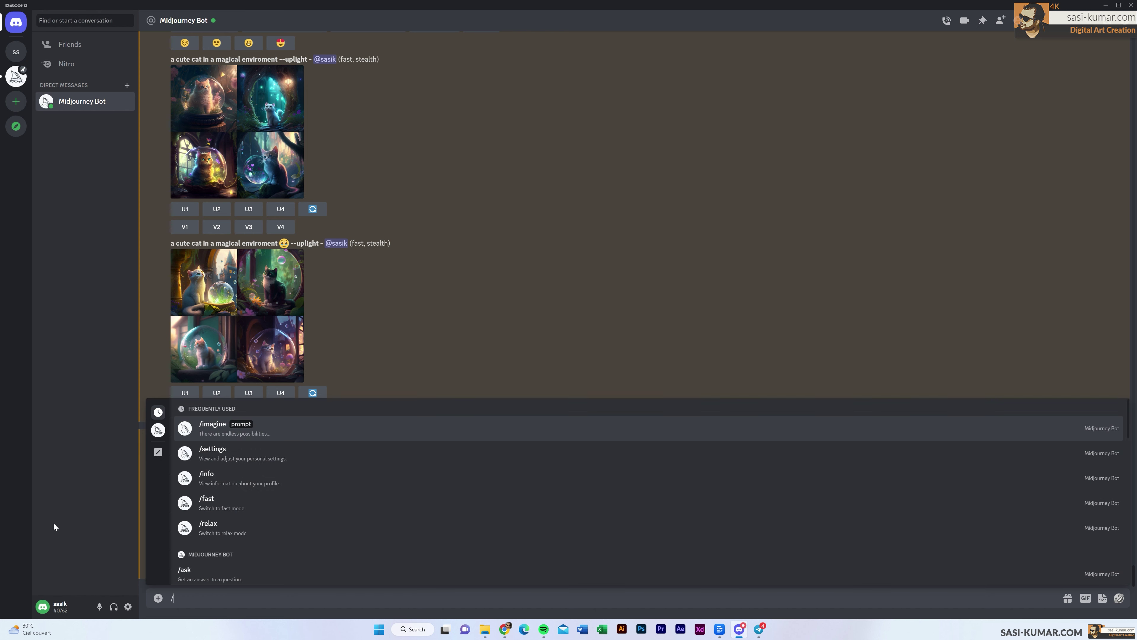
{"action": "left_click", "coordinate": [269, 431]}
{"action": "key", "text": "ctrl+v"}
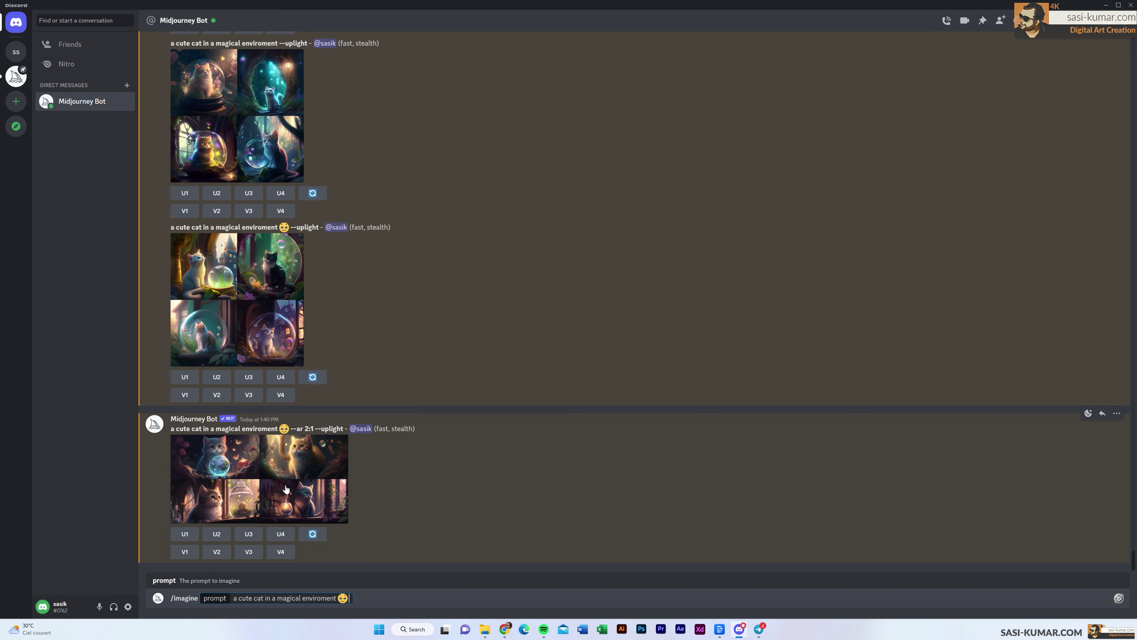
Add --ar 1:2 to the prompt, generate the images and view the portrait grid enlarged
{"action": "type", "text": "--1:"}
{"action": "key", "text": "BackSpace"}
{"action": "key", "text": "BackSpace"}
{"action": "type", "text": "ar 1:2"}
{"action": "key", "text": "Return"}
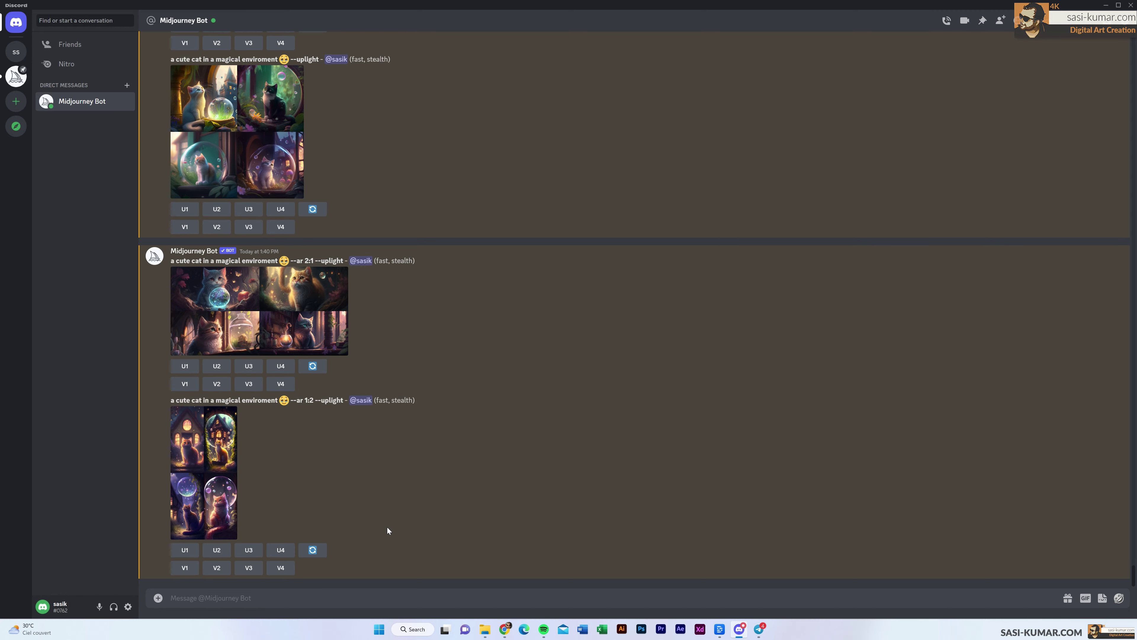
{"action": "left_click", "coordinate": [207, 440]}
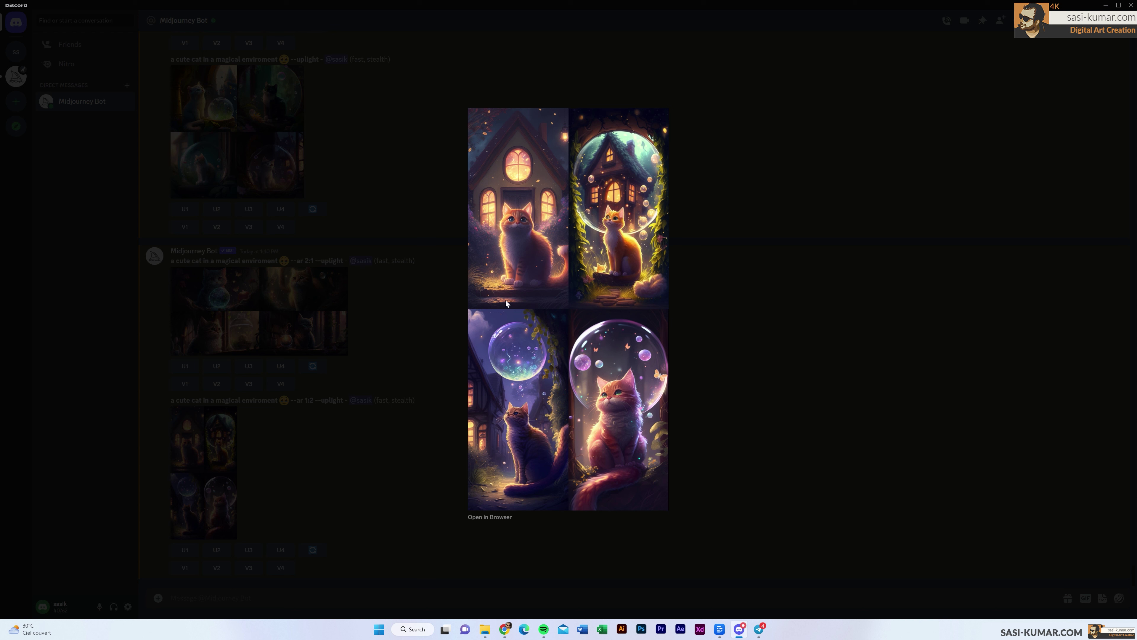
{"action": "left_click", "coordinate": [724, 215]}
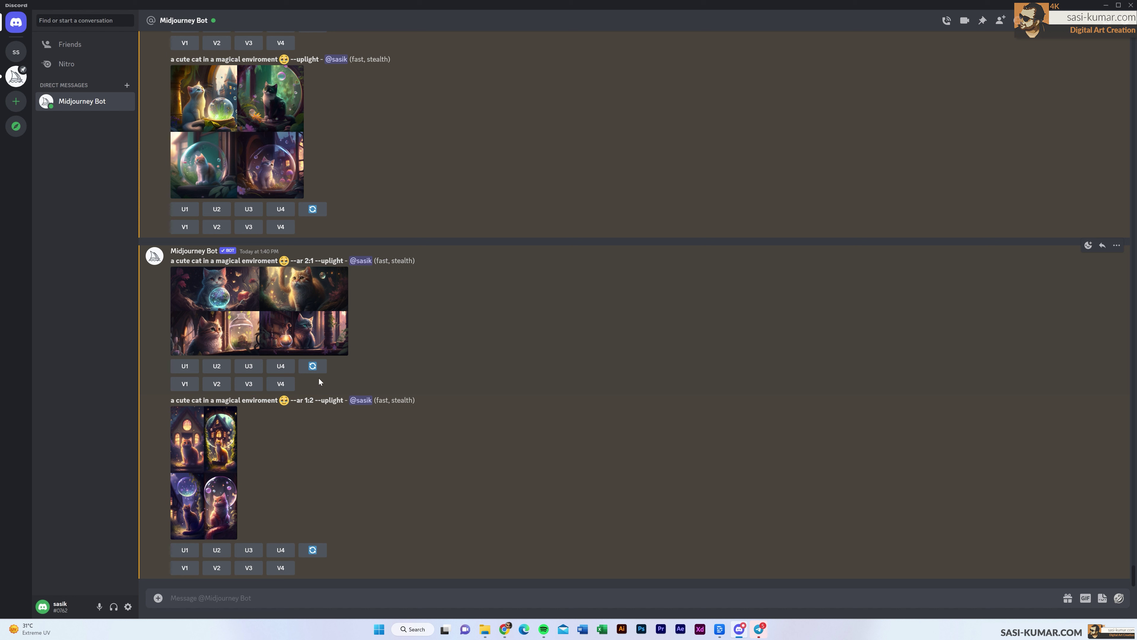
Start a new /imagine command with "a cute cat in a magical enviroment 🥺 --ar 2:1" copied from the 2:1 result
{"action": "triple_click", "coordinate": [228, 260]}
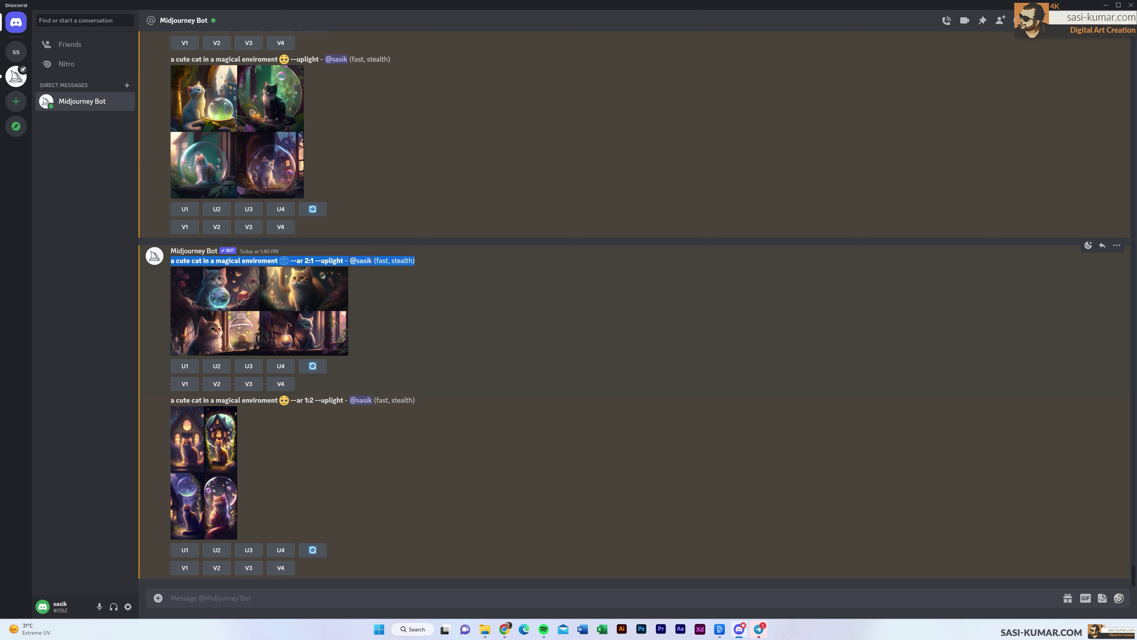
{"action": "left_click_drag", "start_coordinate": [315, 260], "coordinate": [149, 271]}
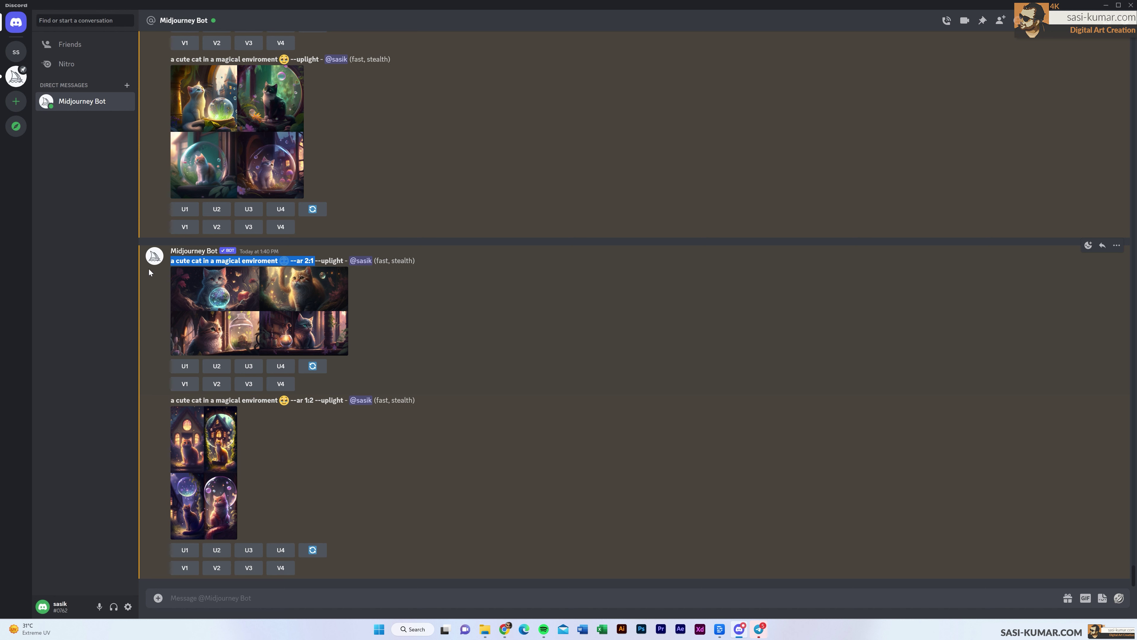
{"action": "left_click", "coordinate": [188, 599]}
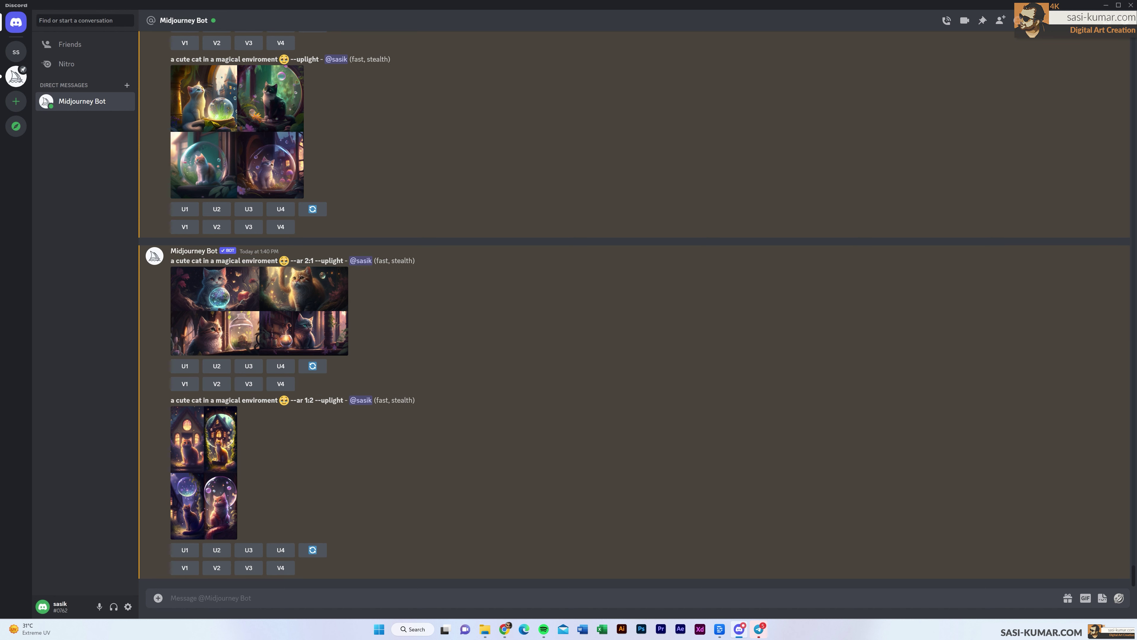
{"action": "type", "text": "/"}
{"action": "left_click", "coordinate": [260, 427]}
{"action": "key", "text": "ctrl+v"}
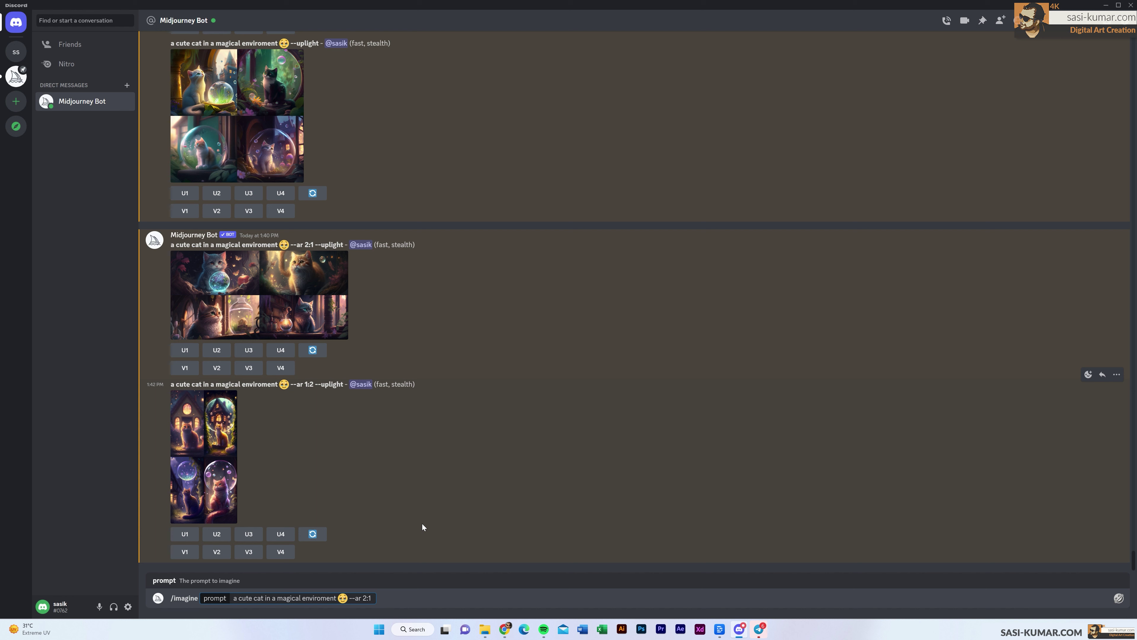
Add --stop 50 to the end of the prompt and generate the images
{"action": "type", "text": "--"}
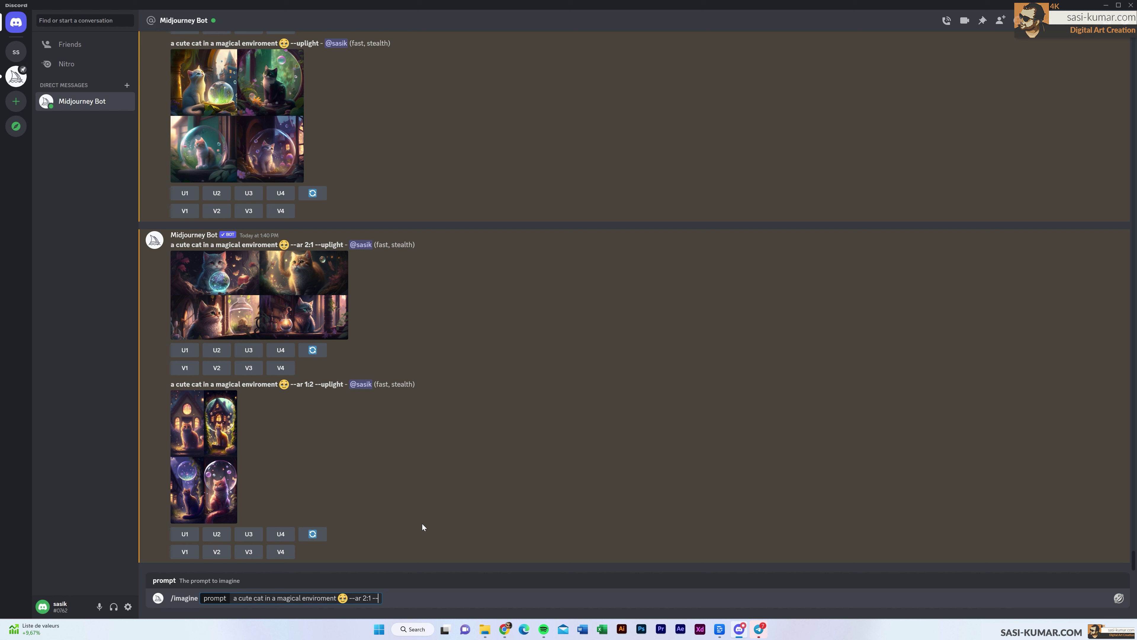
{"action": "type", "text": "stop50"}
{"action": "key", "text": "Return"}
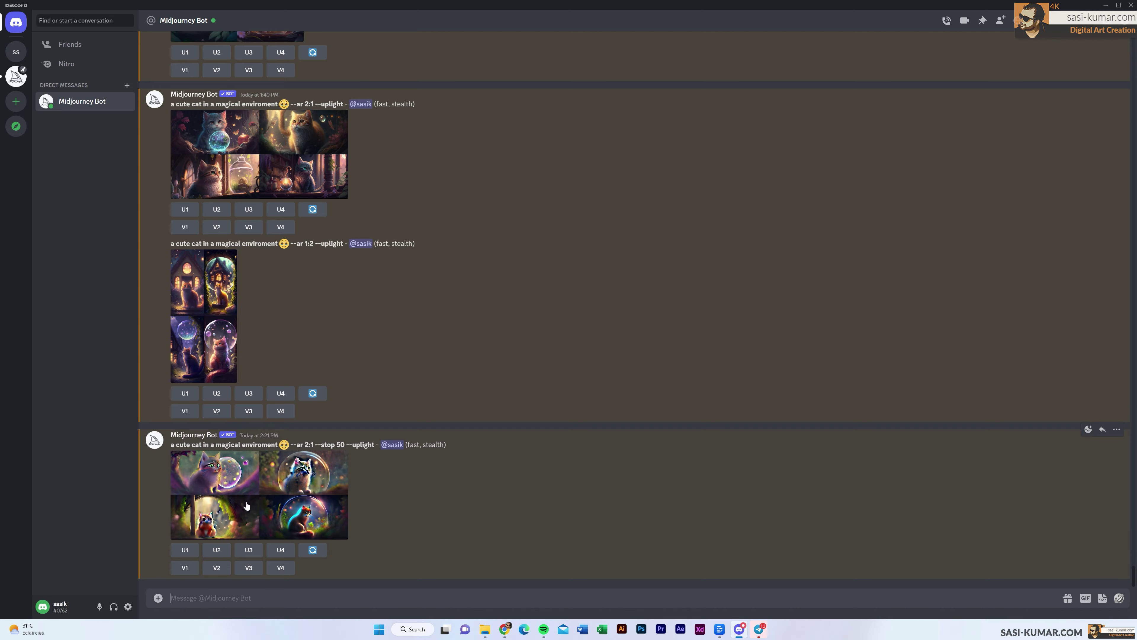
Compare the enlarged --stop 50 grid with the enlarged 2:1 grid generated without the stop parameter
{"action": "left_click", "coordinate": [308, 487]}
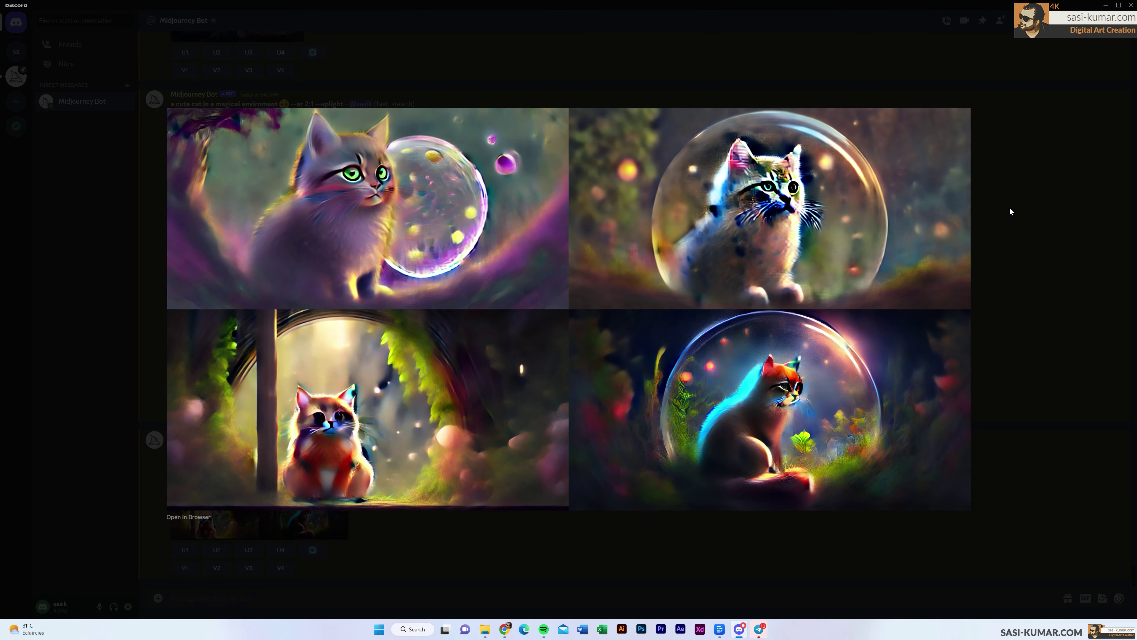
{"action": "left_click", "coordinate": [991, 230]}
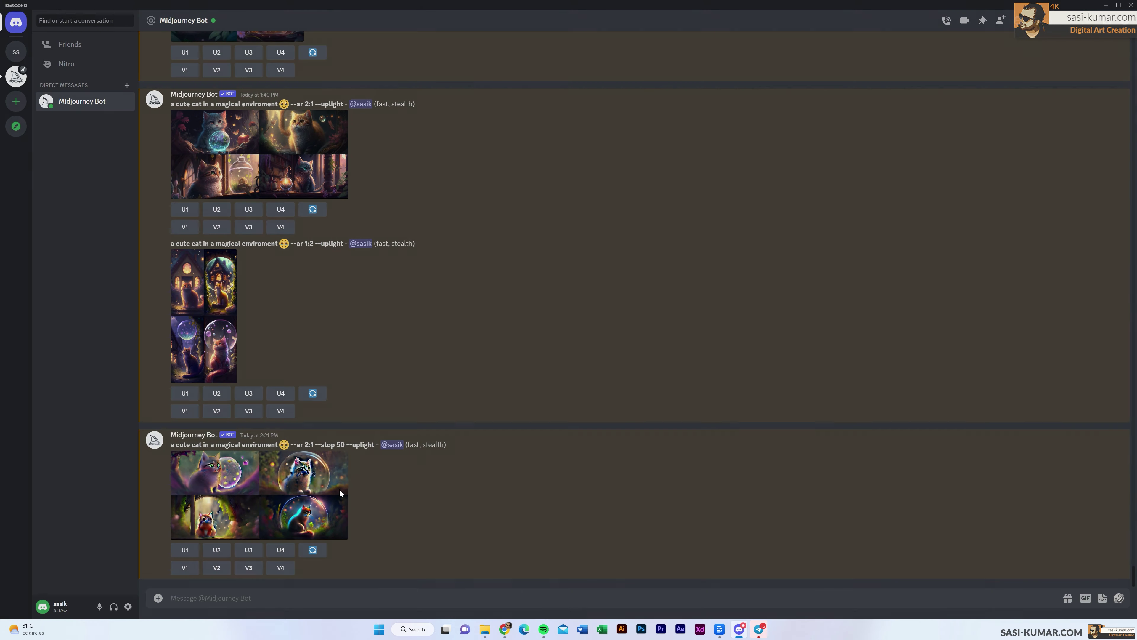
{"action": "left_click", "coordinate": [339, 490]}
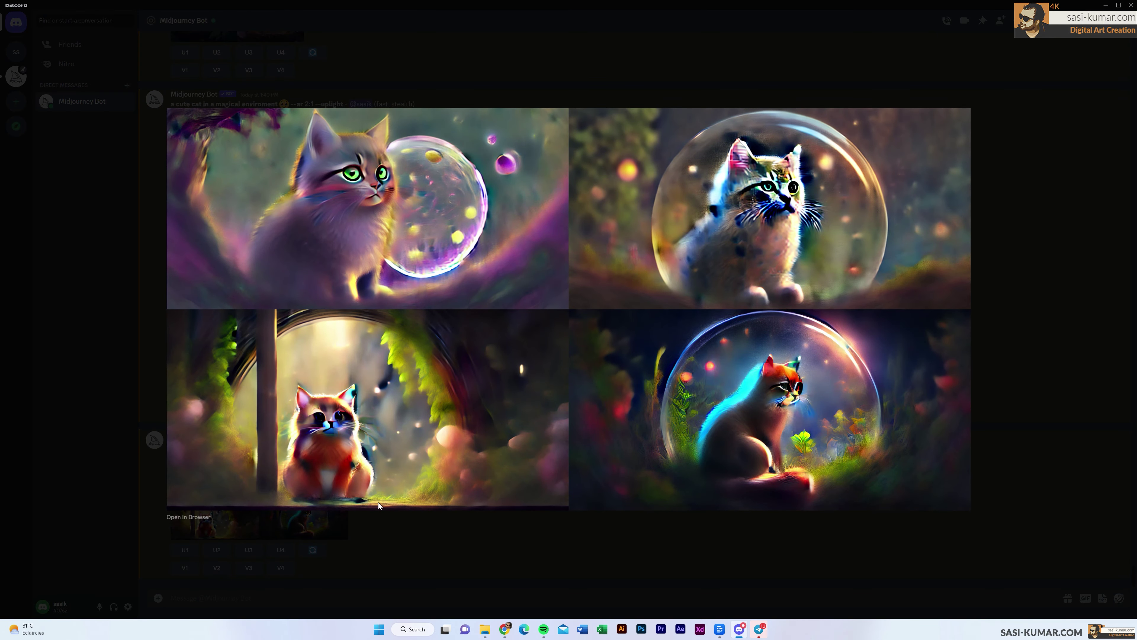
{"action": "left_click", "coordinate": [430, 527]}
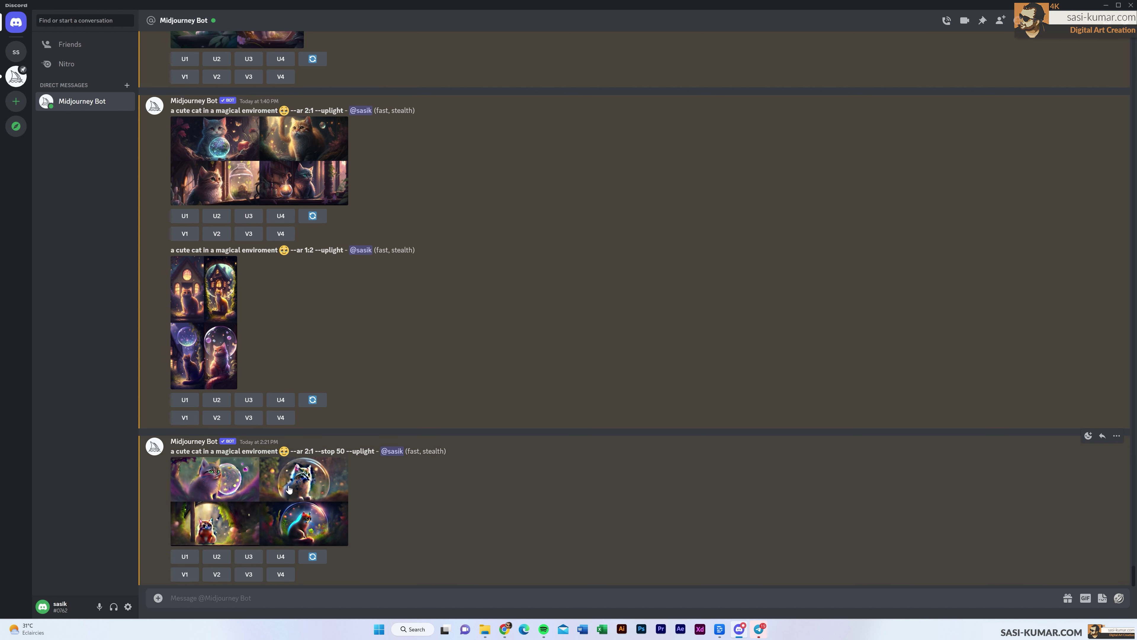
{"action": "scroll", "coordinate": [444, 437], "scroll_direction": "up", "scroll_amount": 1}
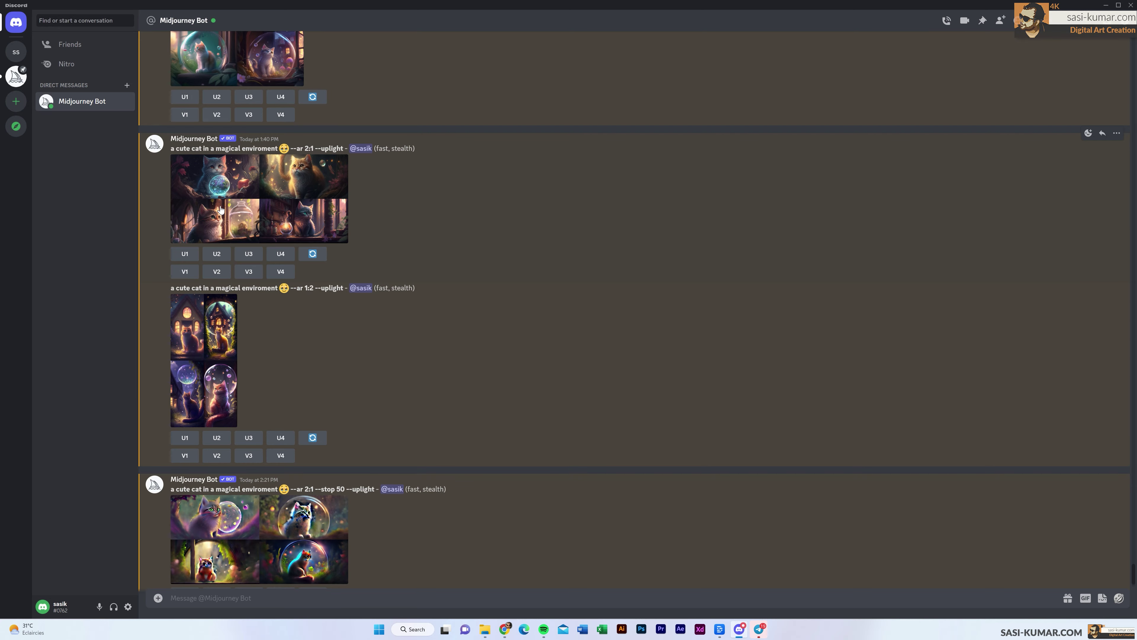
{"action": "left_click", "coordinate": [288, 203]}
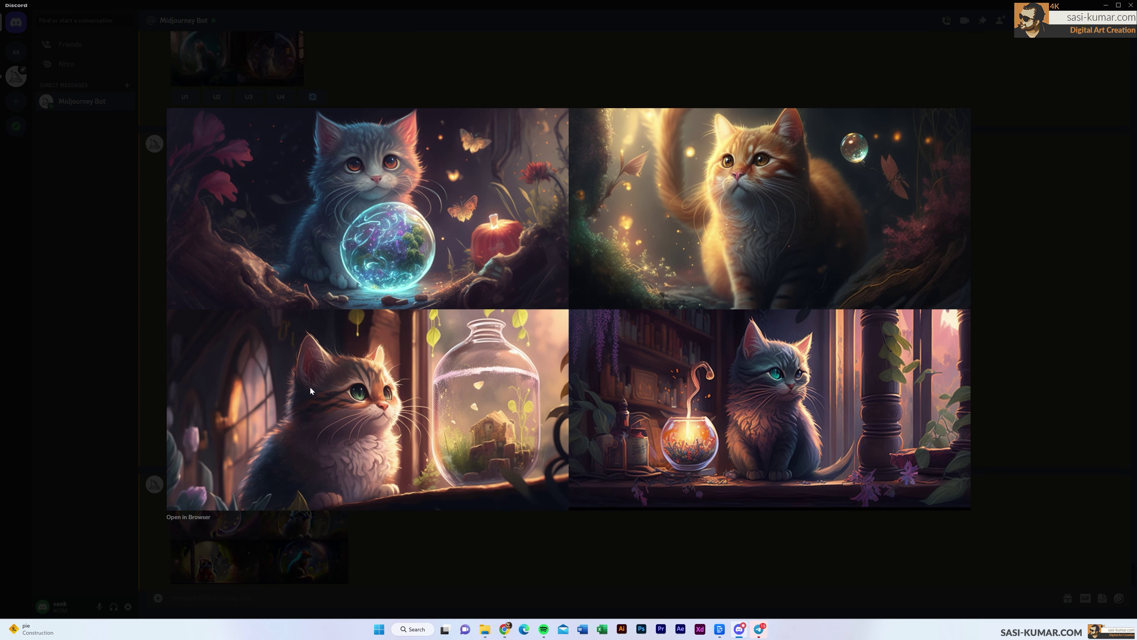
{"action": "left_click", "coordinate": [989, 198]}
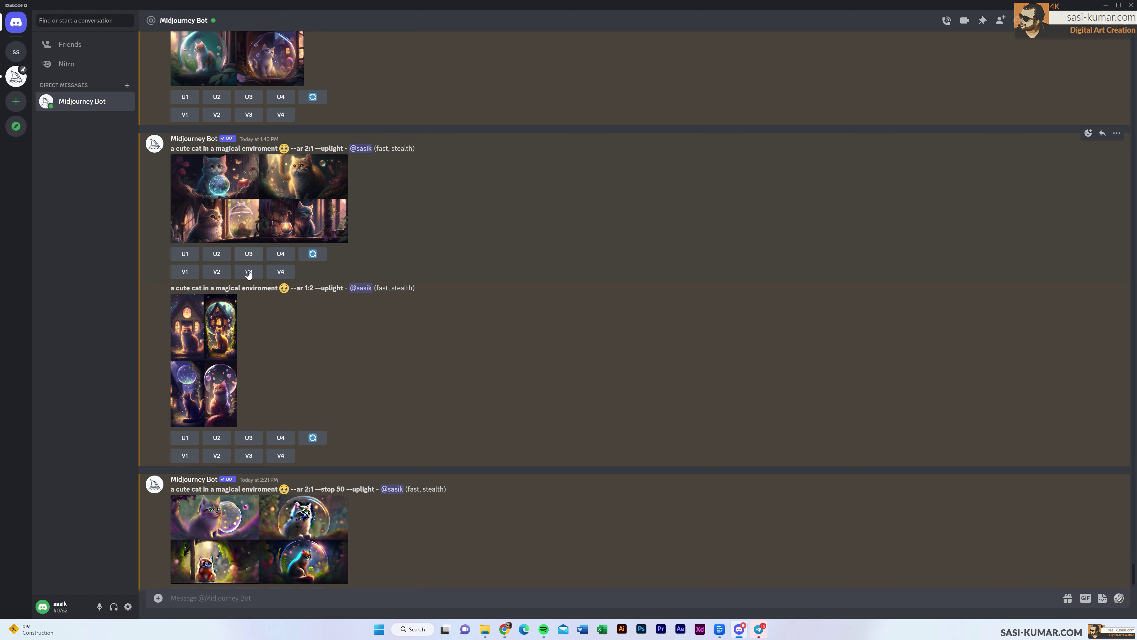
Remix the second image of the 2:1 grid as a variation, inserting "--qulity 2" before --ar 2:1 in its prompt
{"action": "left_click", "coordinate": [218, 274]}
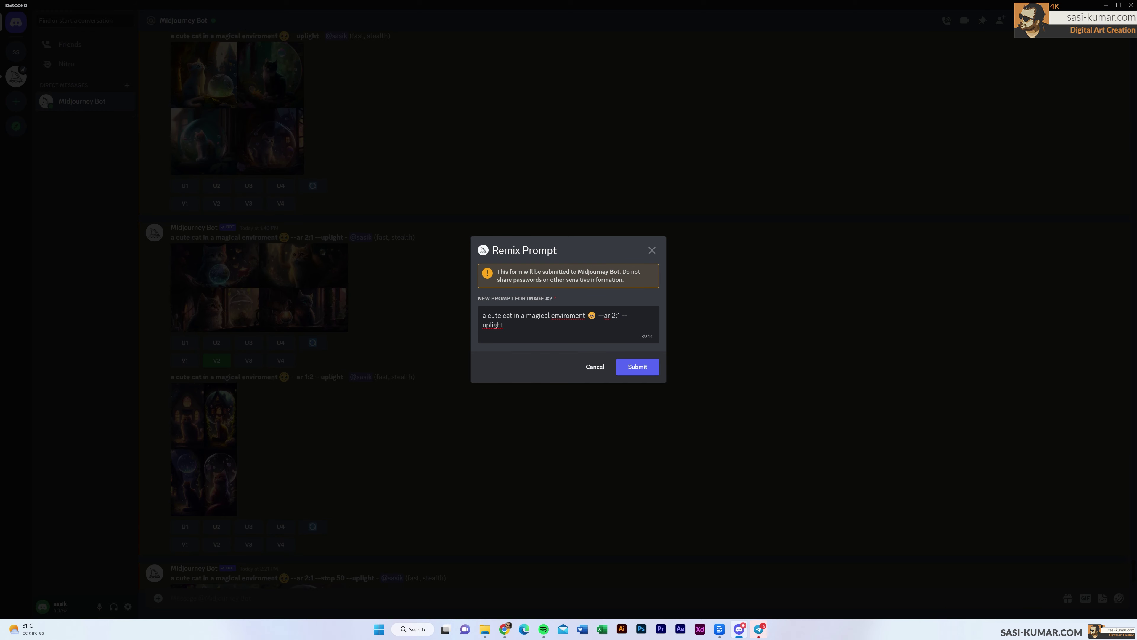
{"action": "left_click", "coordinate": [597, 315]}
{"action": "type", "text": "--qulity 2"}
{"action": "left_click", "coordinate": [637, 368]}
Compare the enlarged "--qulity 2" remix grid with the enlarged original 2:1 grid for differences in image detail
{"action": "scroll", "coordinate": [583, 395], "scroll_direction": "up", "scroll_amount": 3}
{"action": "scroll", "coordinate": [582, 464], "scroll_direction": "down", "scroll_amount": 5}
{"action": "scroll", "coordinate": [582, 465], "scroll_direction": "down", "scroll_amount": 3}
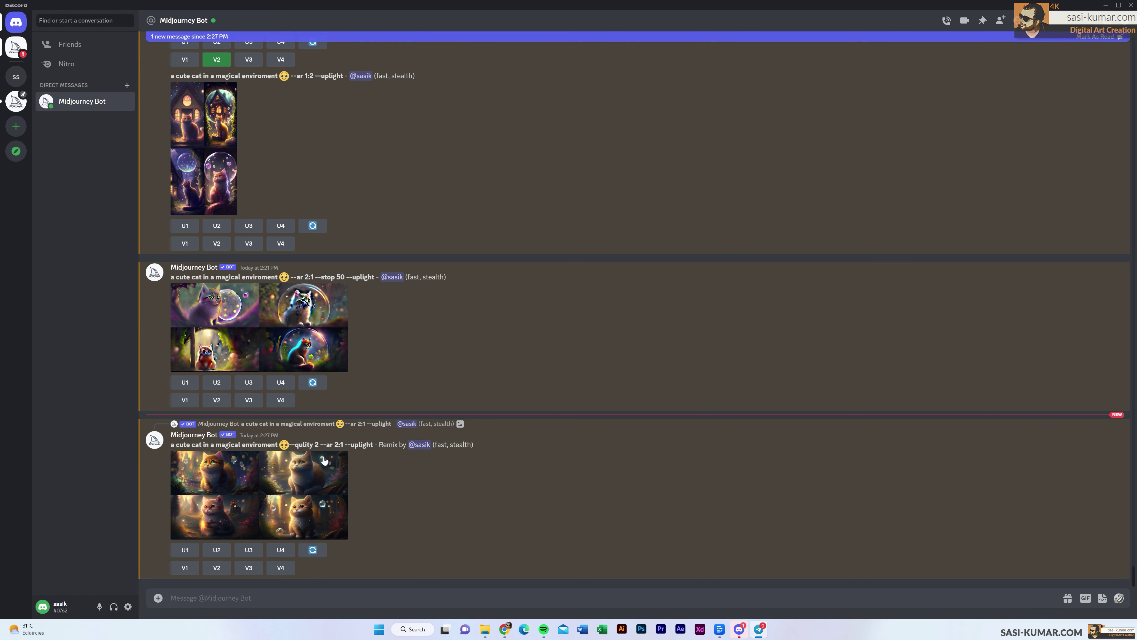
{"action": "scroll", "coordinate": [369, 287], "scroll_direction": "up", "scroll_amount": 4}
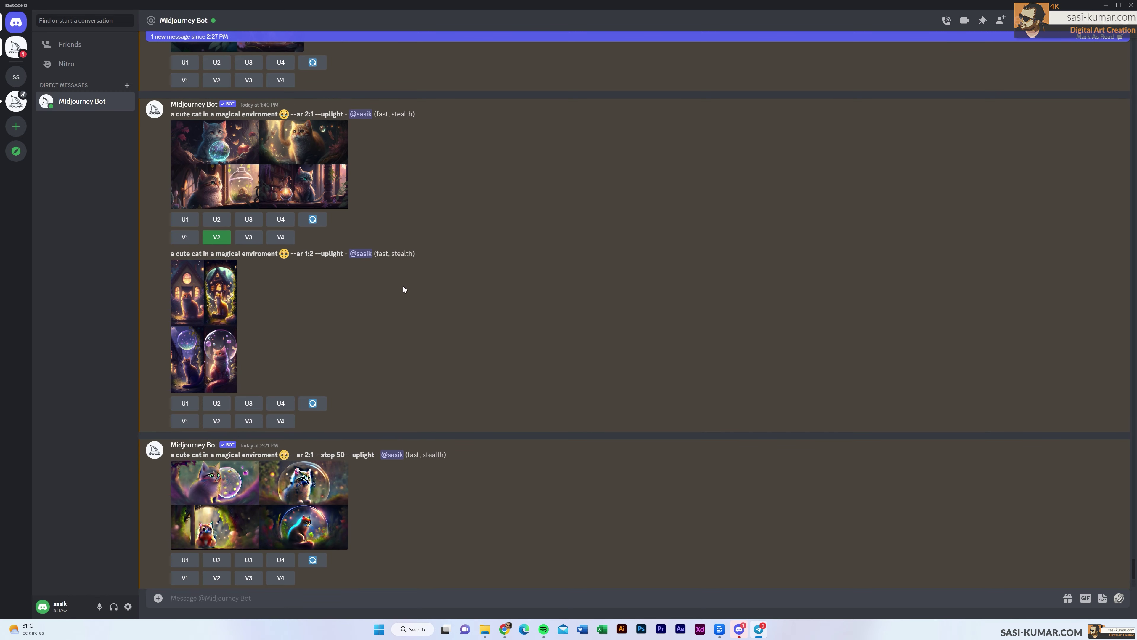
{"action": "scroll", "coordinate": [403, 314], "scroll_direction": "down", "scroll_amount": 4}
{"action": "left_click", "coordinate": [305, 497]}
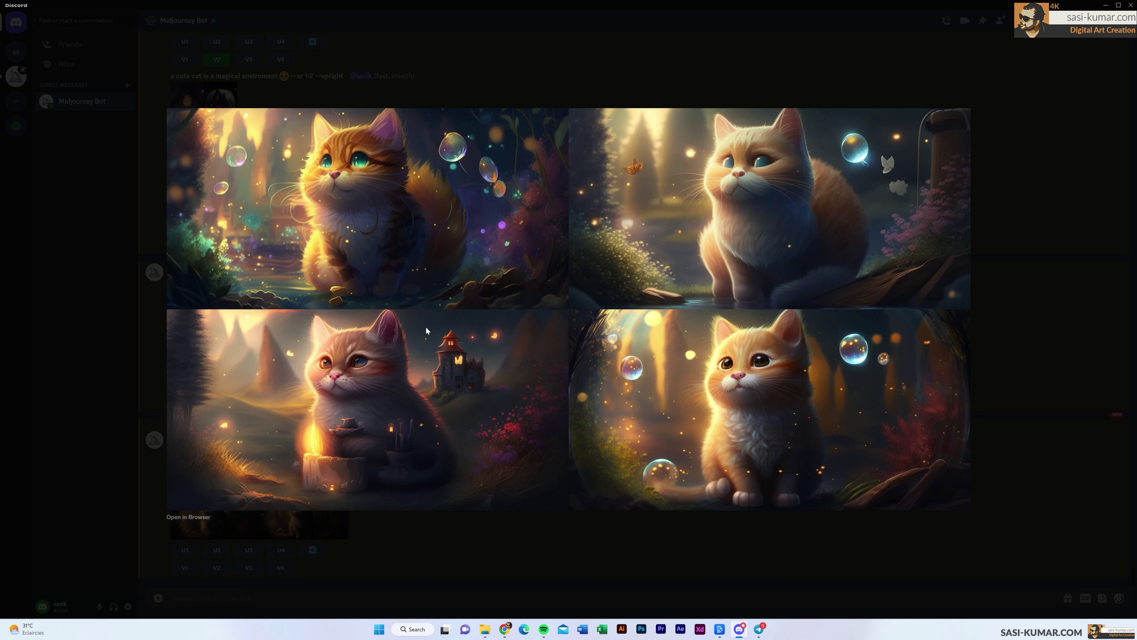
{"action": "left_click", "coordinate": [1016, 251]}
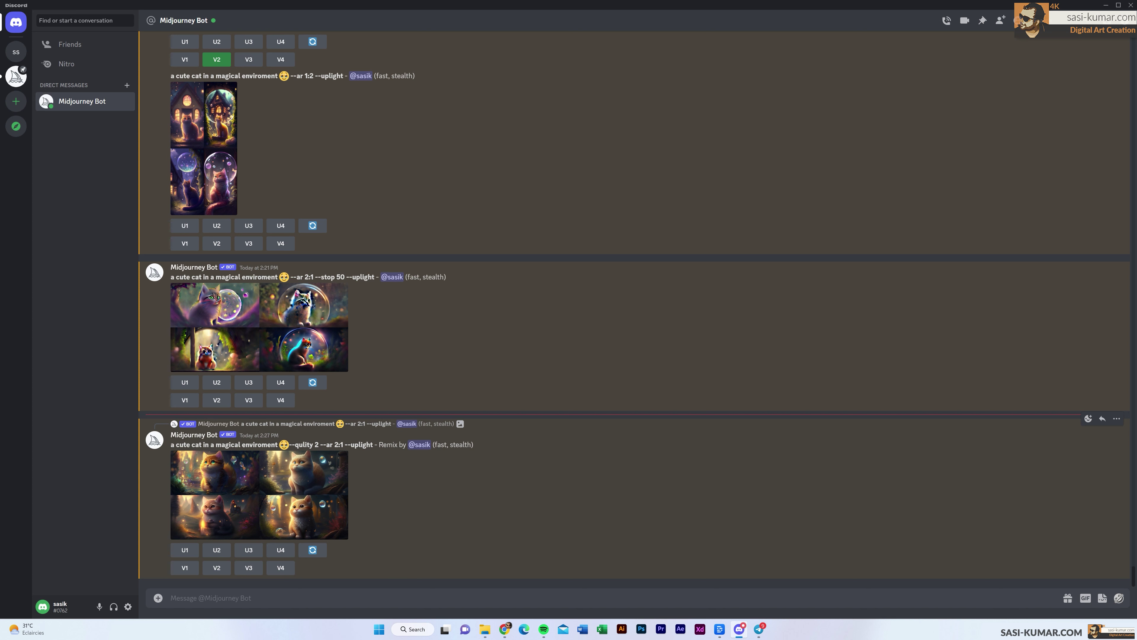
{"action": "double_click", "coordinate": [304, 444]}
{"action": "scroll", "coordinate": [488, 443], "scroll_direction": "up", "scroll_amount": 4}
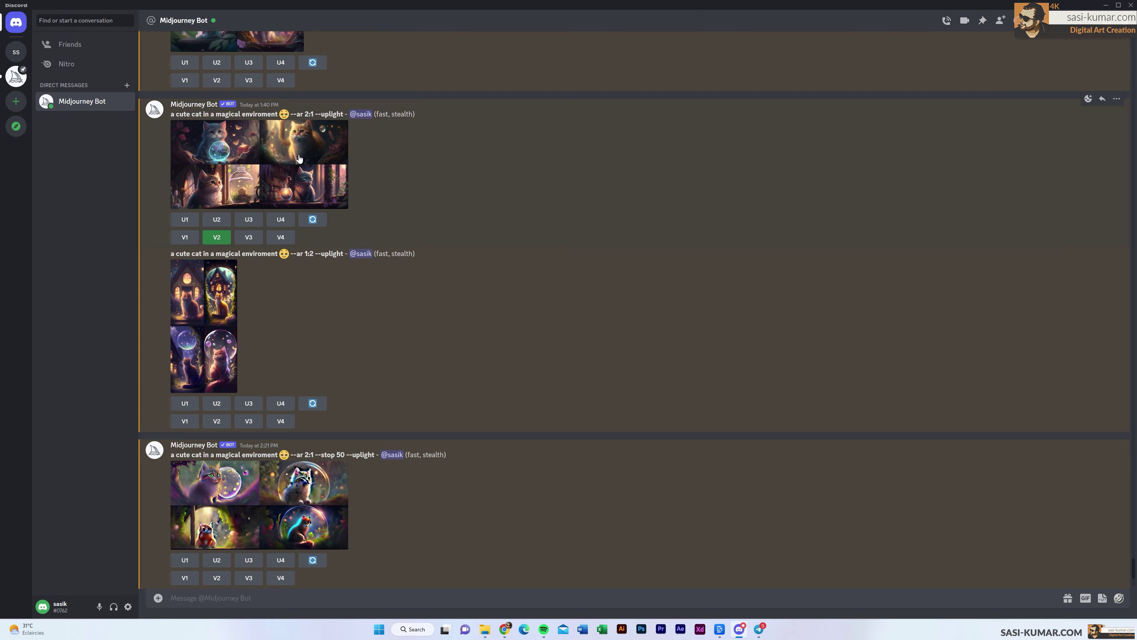
{"action": "left_click", "coordinate": [304, 175]}
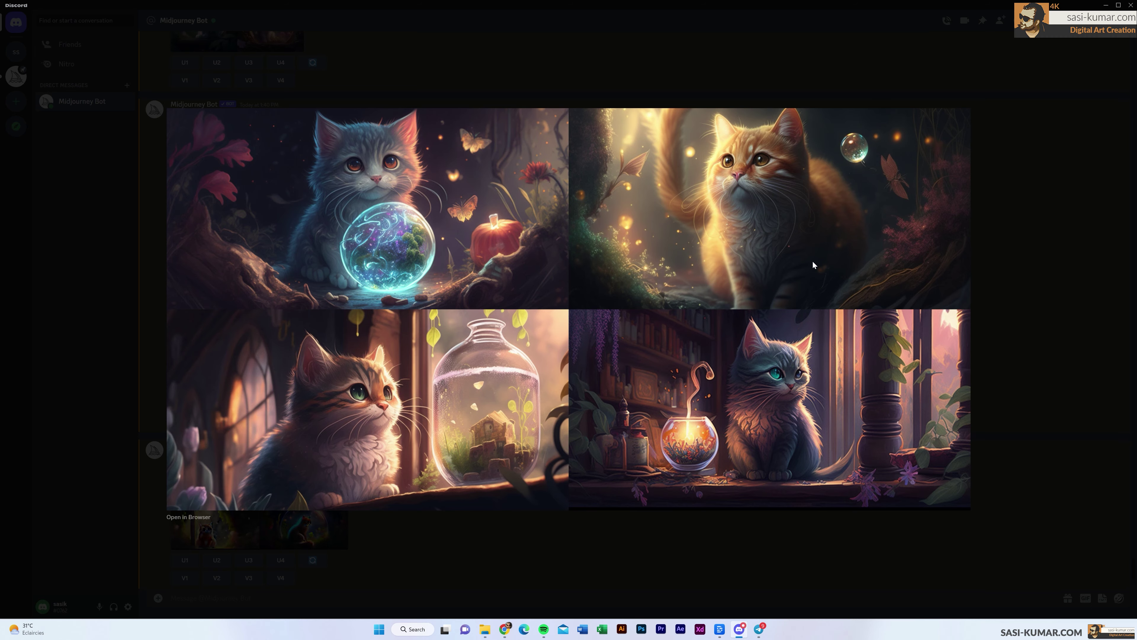
{"action": "left_click", "coordinate": [1043, 200]}
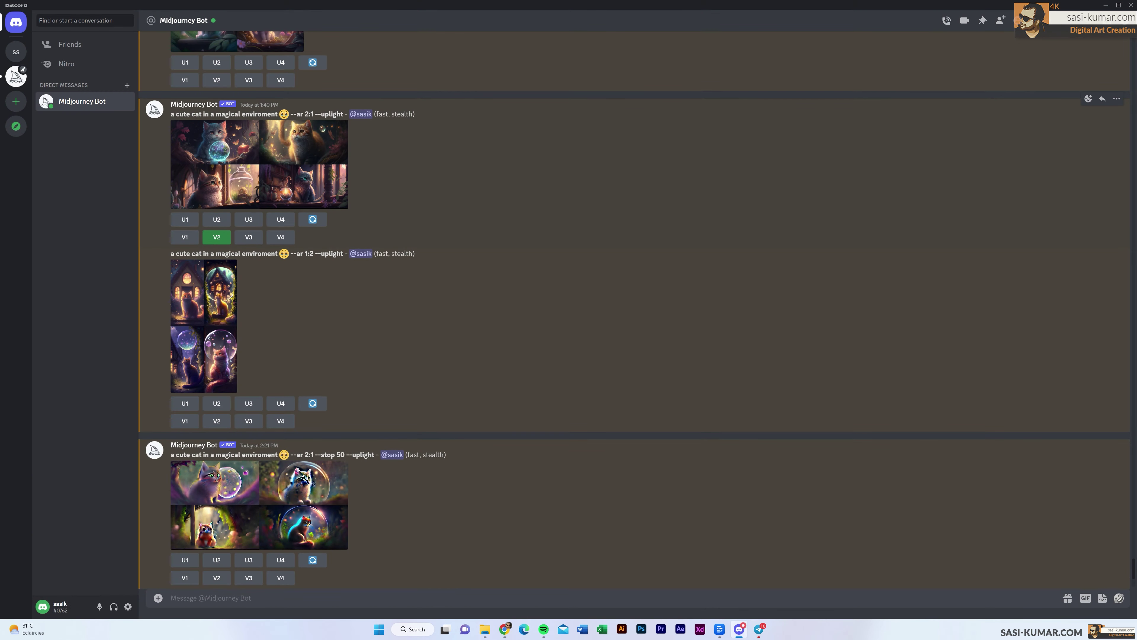
Copy the prompt through --ar 2:1 from the original 2:1 result into a new /imagine command
{"action": "left_click_drag", "start_coordinate": [171, 115], "coordinate": [314, 115]}
{"action": "key", "text": "ctrl+c"}
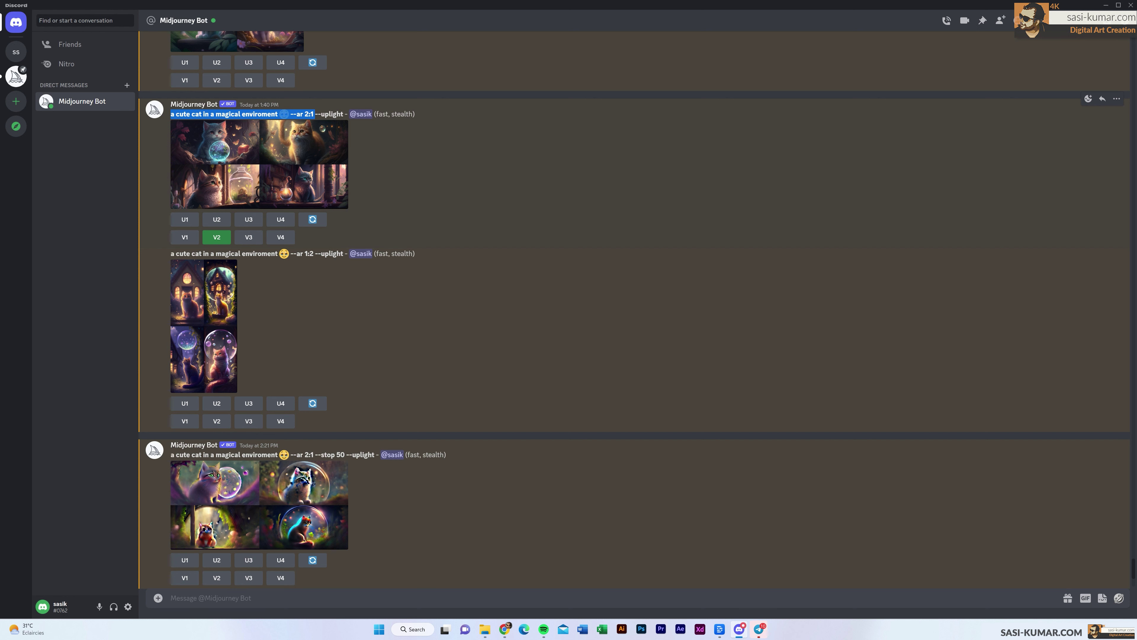
{"action": "left_click", "coordinate": [210, 597]}
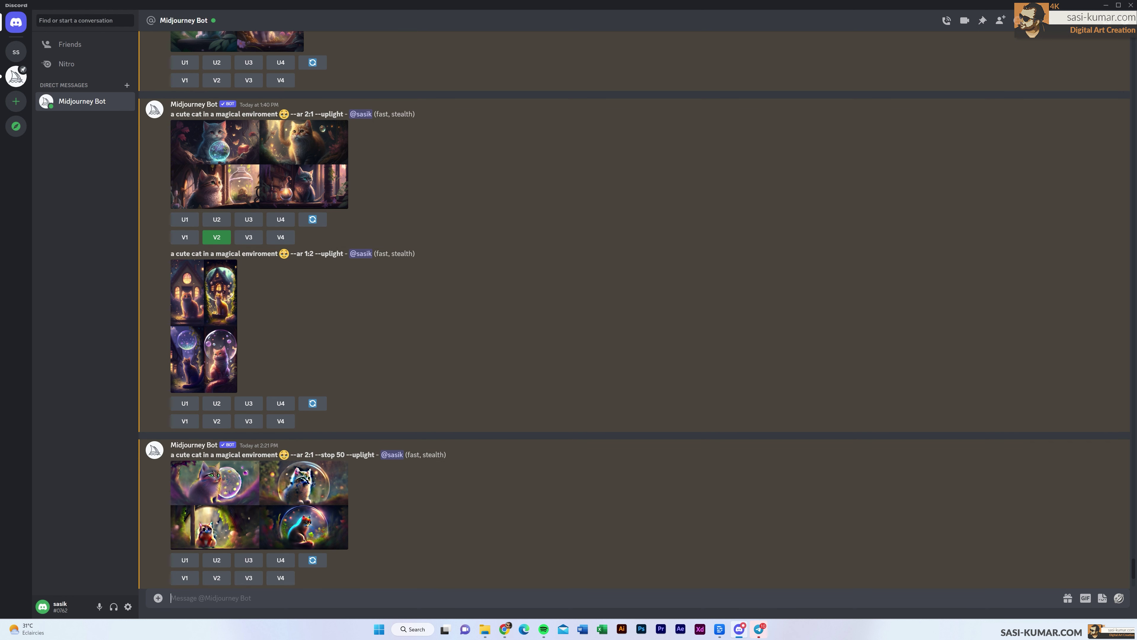
{"action": "type", "text": "/"}
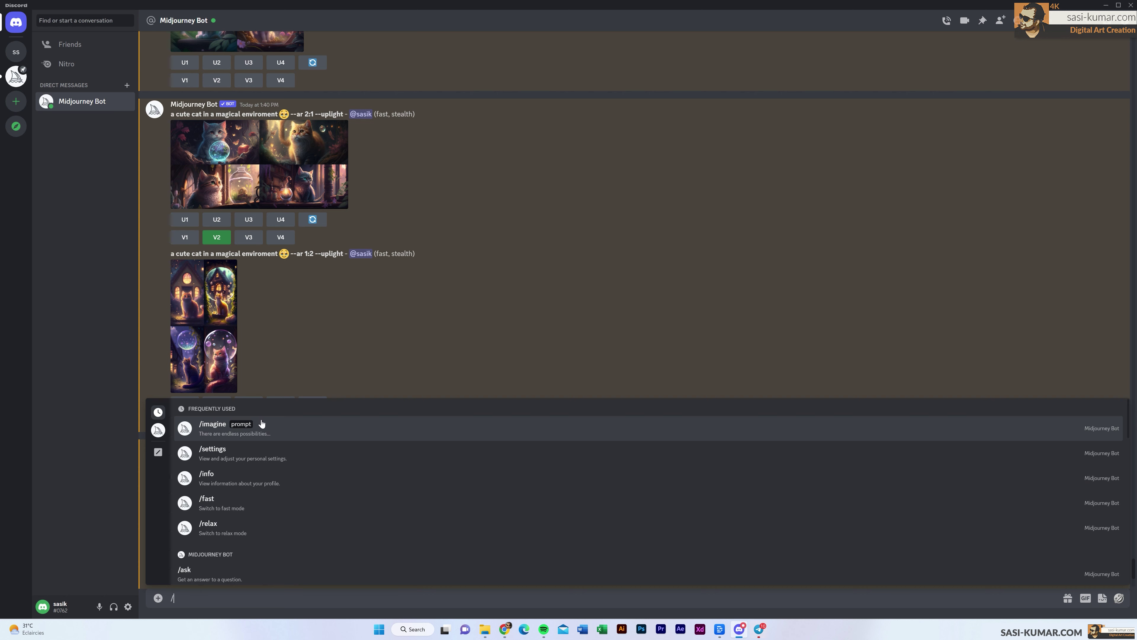
{"action": "left_click", "coordinate": [269, 429]}
{"action": "key", "text": "ctrl+v"}
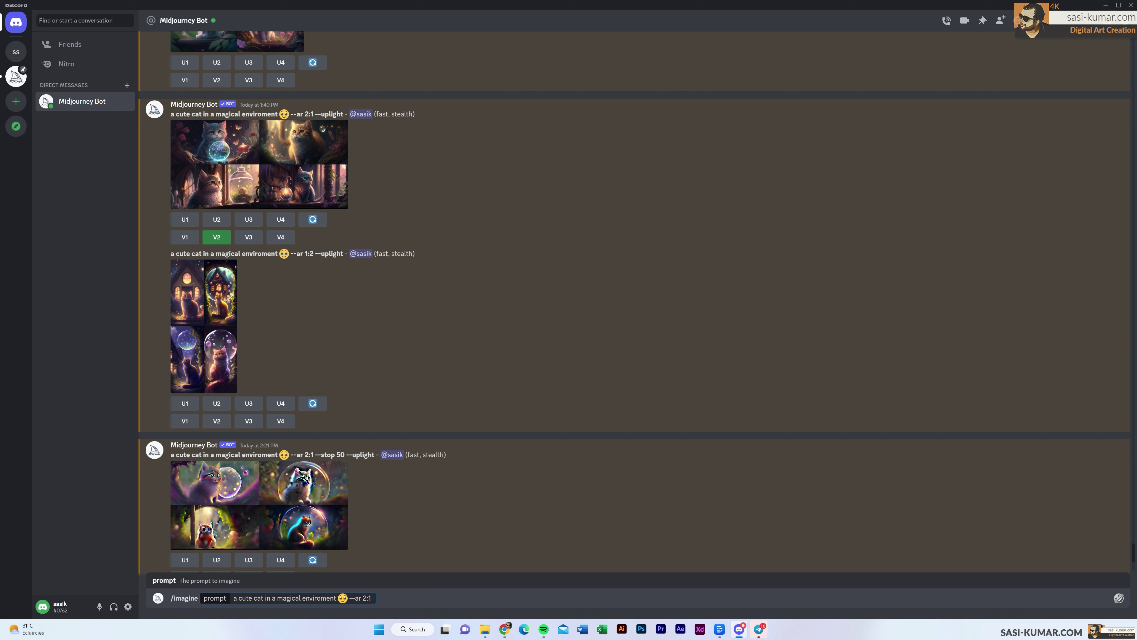
Append --chaos 50 to the drafted prompt and generate the images
{"action": "type", "text": "--"}
{"action": "type", "text": "Chaos 50"}
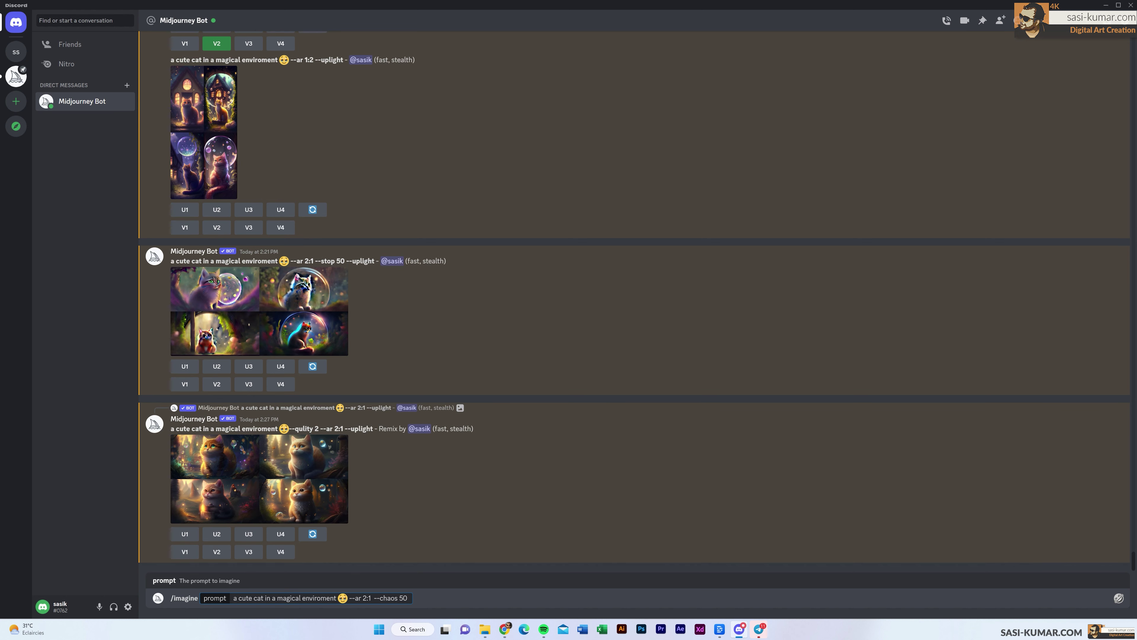
{"action": "key", "text": "Return"}
{"action": "key", "text": "Return"}
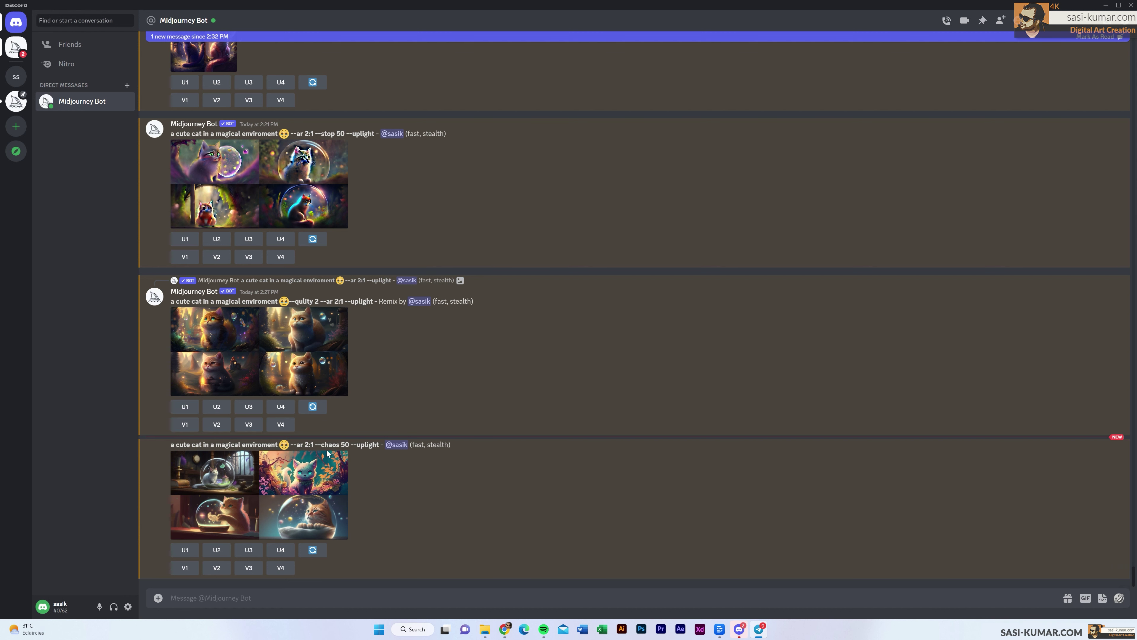
Compare the enlarged original 2:1 grid with the enlarged --chaos 50 grid for variety between the images
{"action": "scroll", "coordinate": [515, 254], "scroll_direction": "up", "scroll_amount": 7}
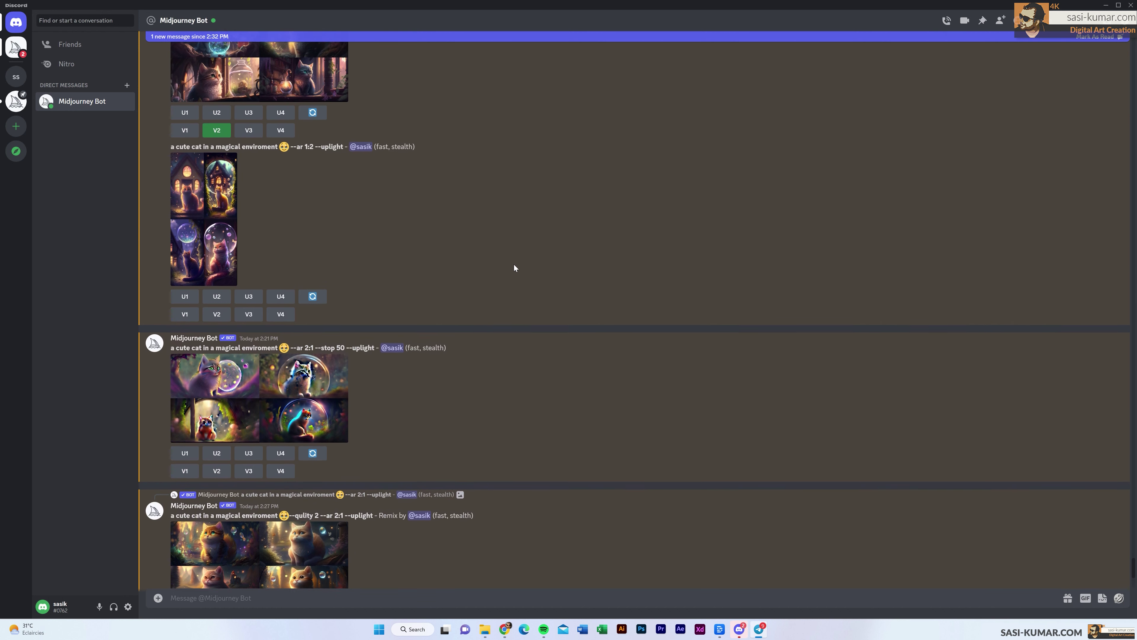
{"action": "left_click", "coordinate": [321, 158]}
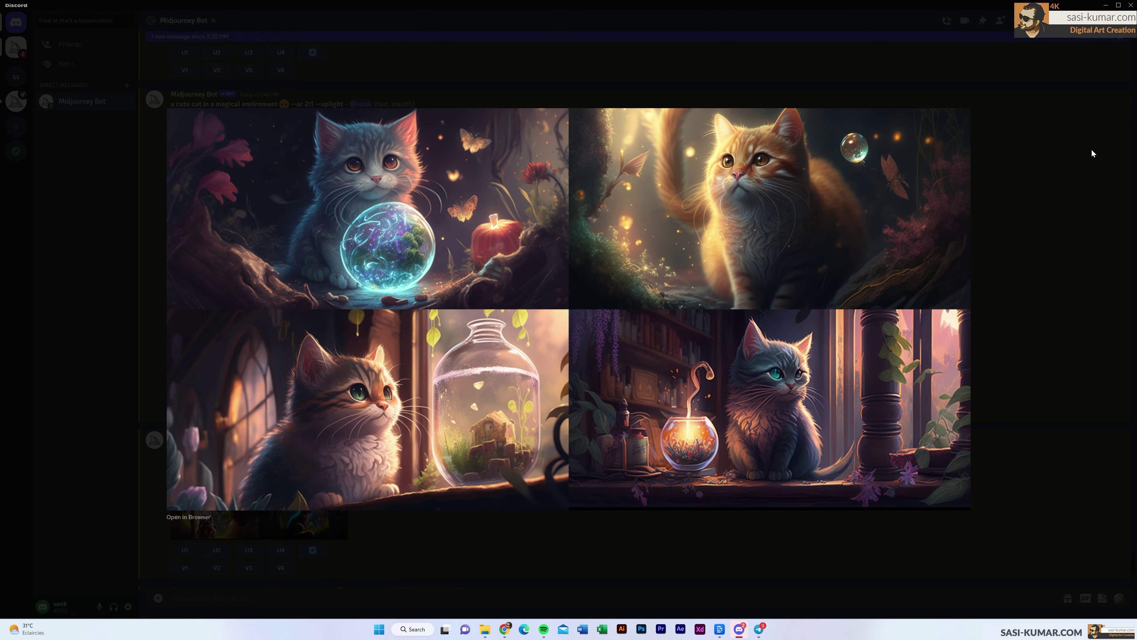
{"action": "left_click", "coordinate": [1092, 153]}
{"action": "scroll", "coordinate": [548, 411], "scroll_direction": "down", "scroll_amount": 3}
{"action": "scroll", "coordinate": [358, 533], "scroll_direction": "down", "scroll_amount": 2}
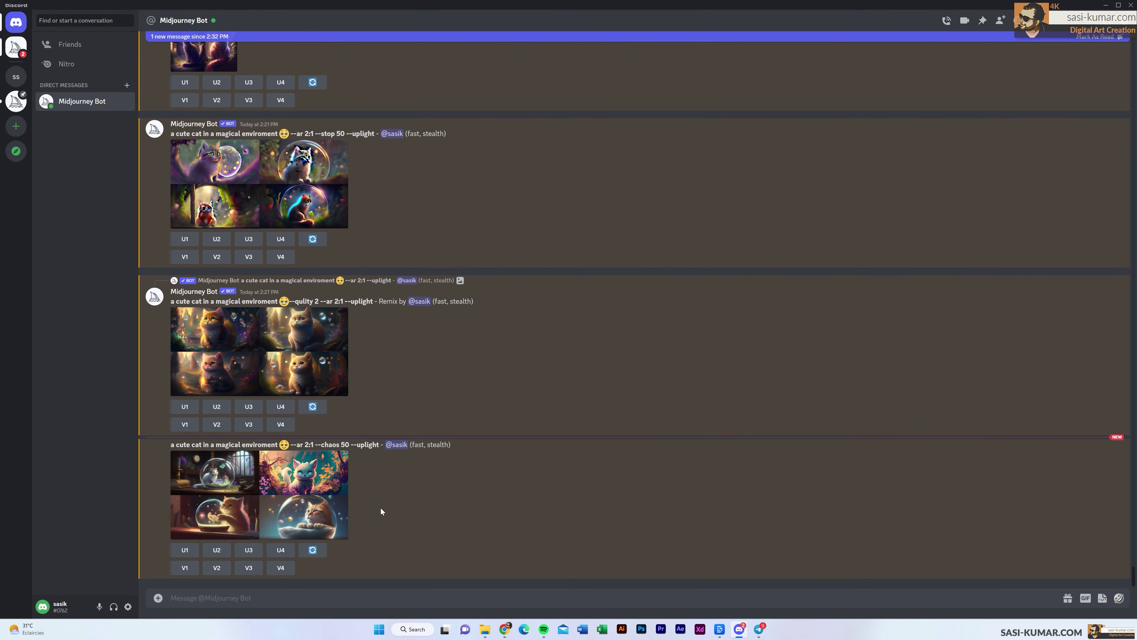
{"action": "scroll", "coordinate": [380, 508], "scroll_direction": "down", "scroll_amount": 2}
{"action": "left_click", "coordinate": [335, 487]}
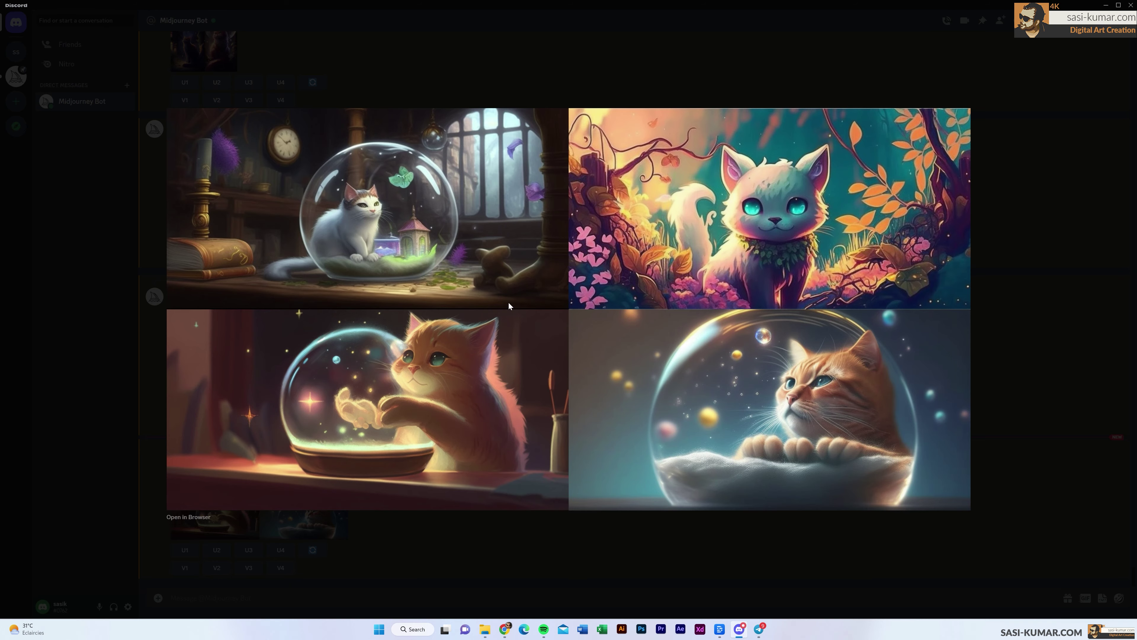
{"action": "left_click", "coordinate": [1044, 119]}
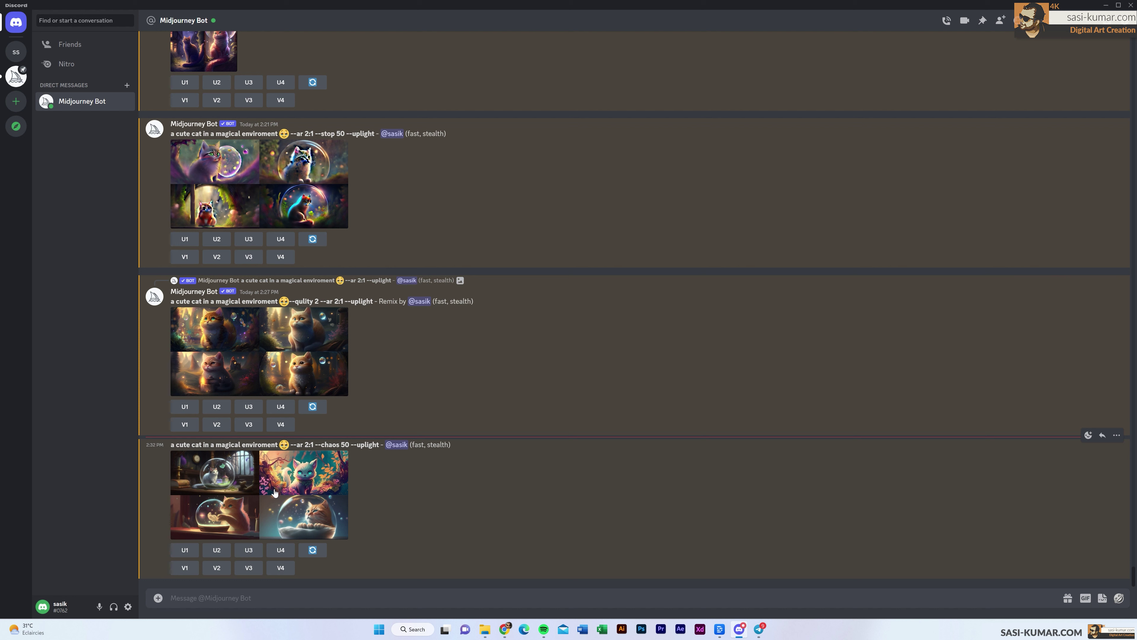
Reuse the --chaos 50 prompt in a new /imagine command and change the chaos value to 100
{"action": "double_click", "coordinate": [228, 445]}
{"action": "left_click", "coordinate": [228, 444]}
{"action": "left_click_drag", "start_coordinate": [351, 445], "coordinate": [176, 444]}
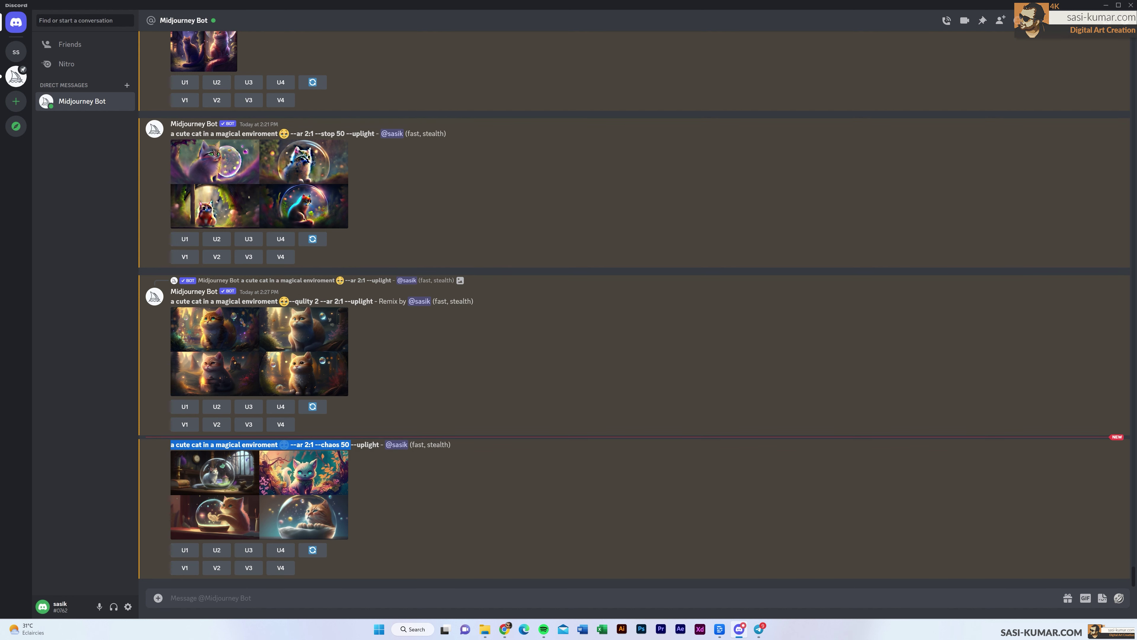
{"action": "type", "text": "/"}
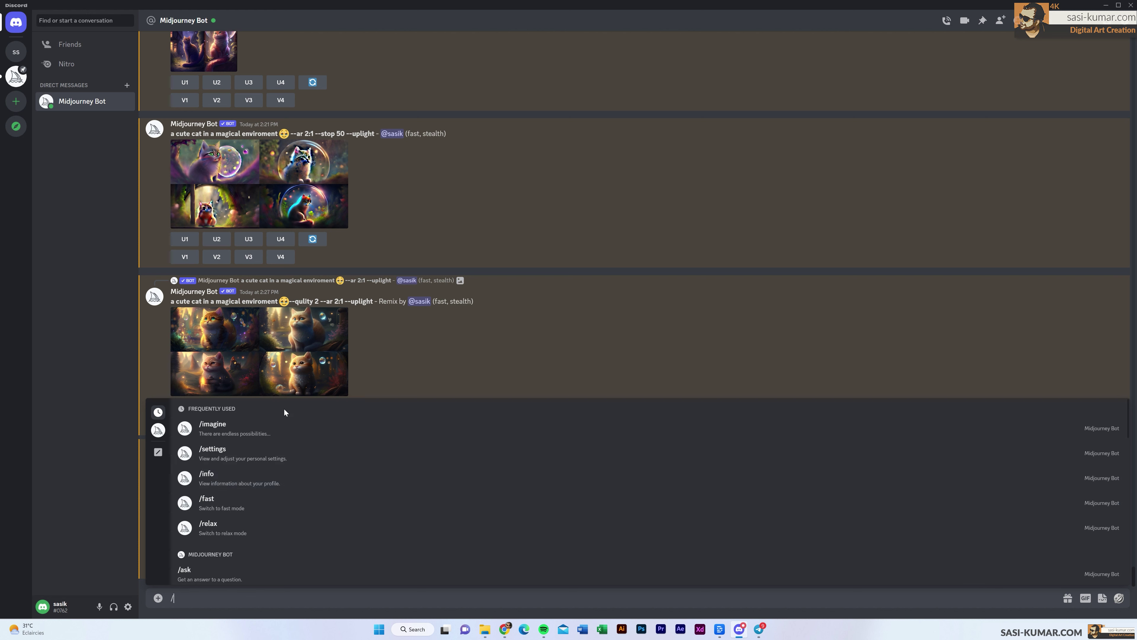
{"action": "left_click", "coordinate": [279, 432]}
{"action": "type", "text": "a cute cat in a magical enviroment 😊 --ar 2:1 --chaos 50"}
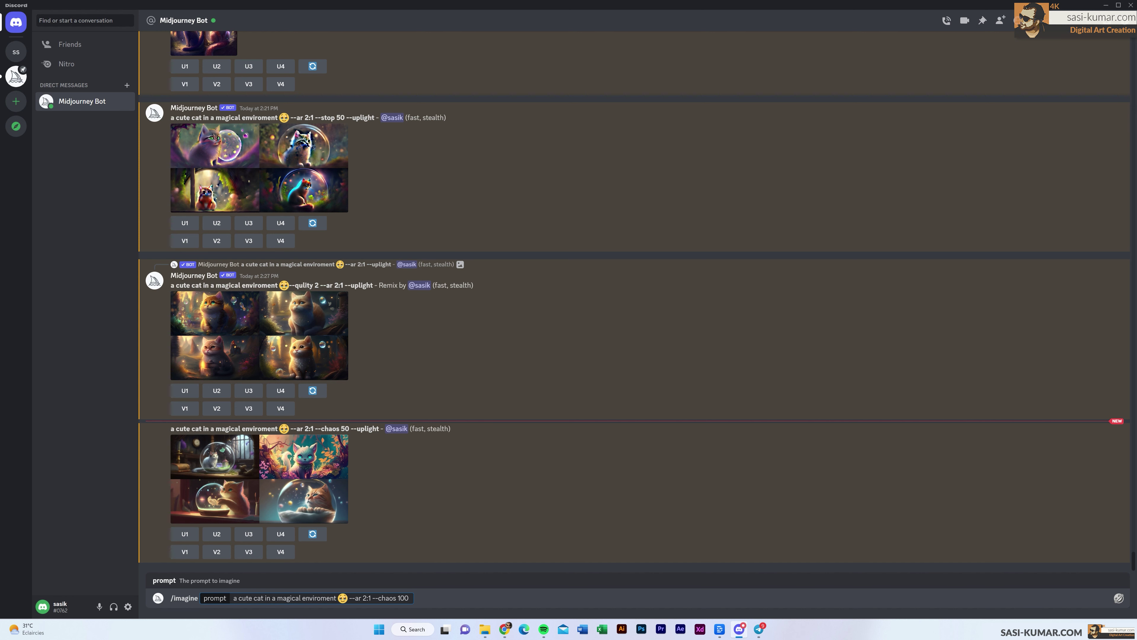
Generate the drafted --chaos 100 prompt and view its image grid enlarged
{"action": "key", "text": "Return"}
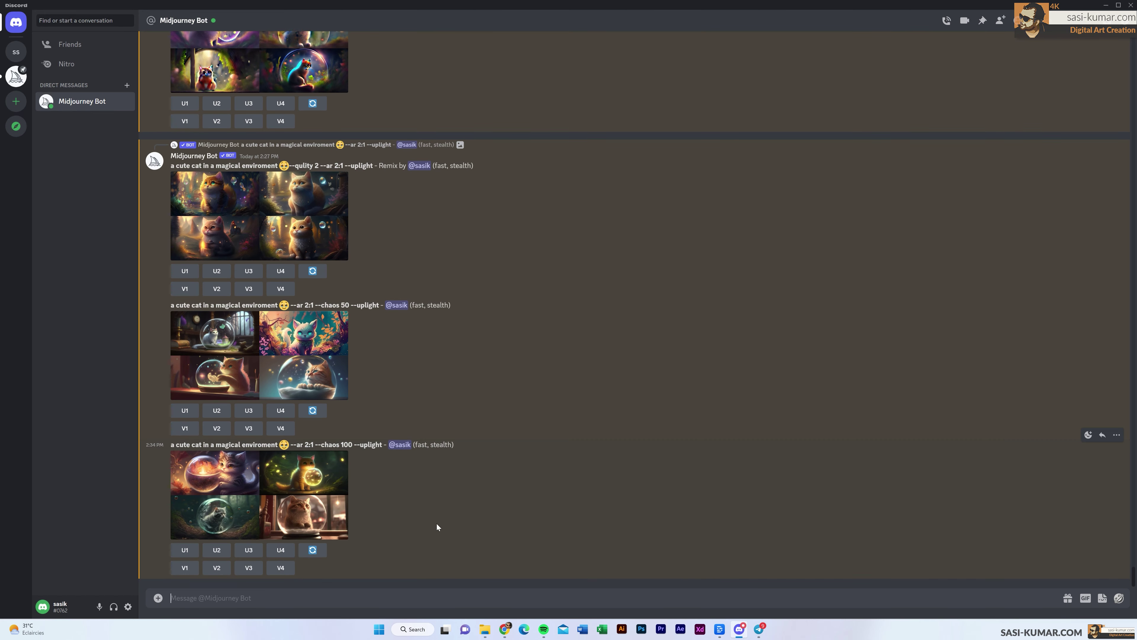
{"action": "left_click", "coordinate": [325, 500]}
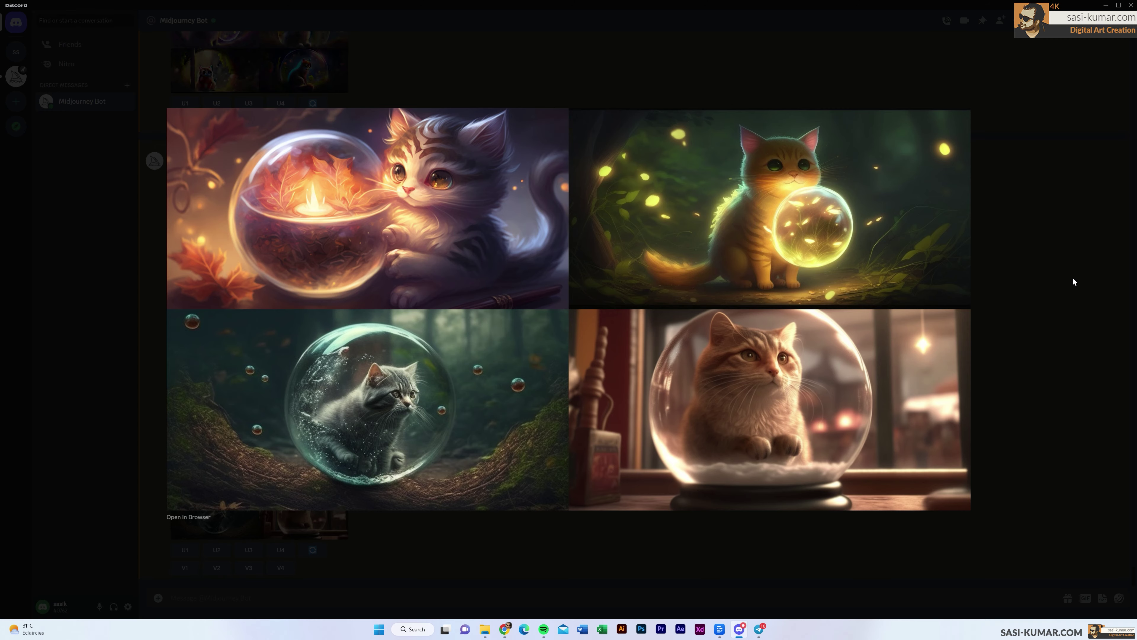
{"action": "left_click", "coordinate": [1019, 236]}
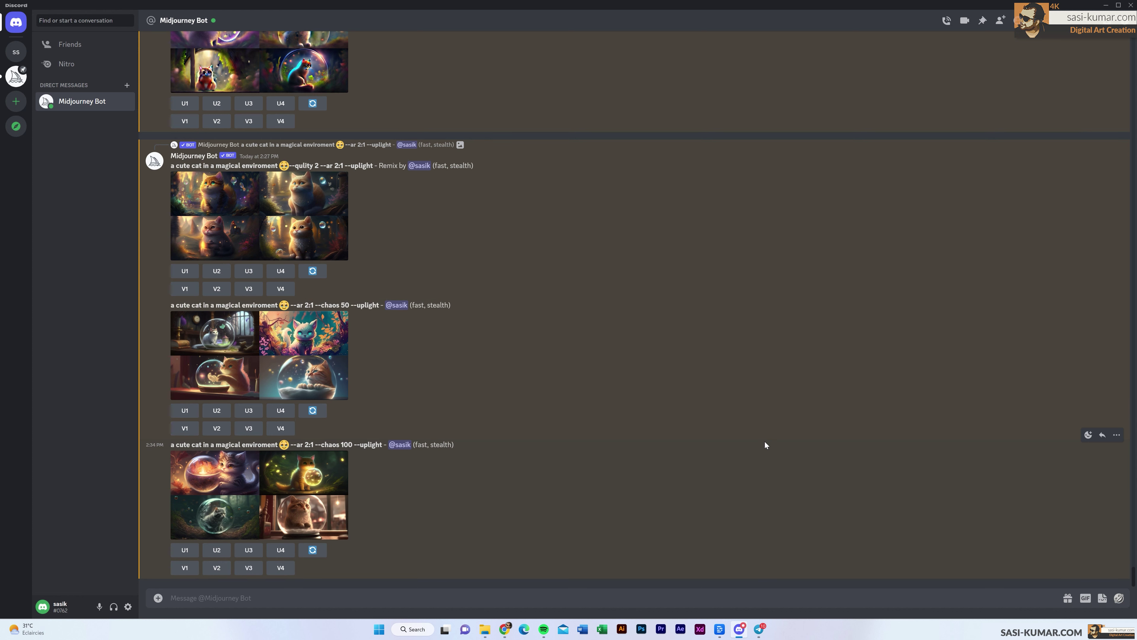
Reuse the --qulity 2 --ar 2:1 prompt in a new /imagine command, append --niji and generate the images
{"action": "key", "text": "alt+Tab"}
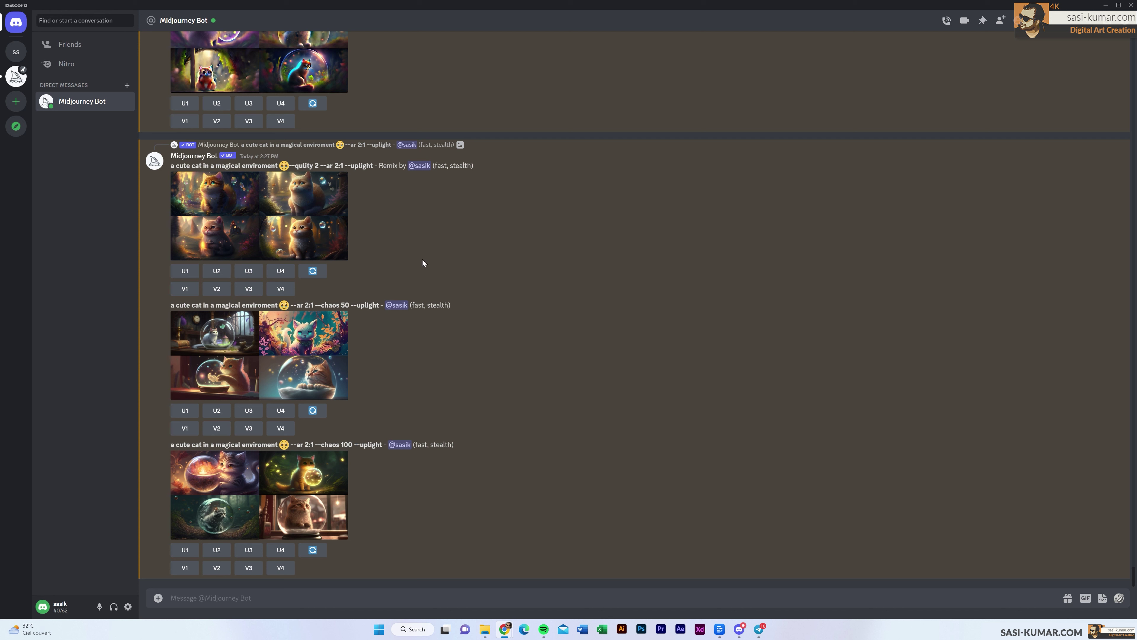
{"action": "left_click_drag", "start_coordinate": [170, 166], "coordinate": [343, 166]}
{"action": "type", "text": "/"}
{"action": "left_click", "coordinate": [242, 429]}
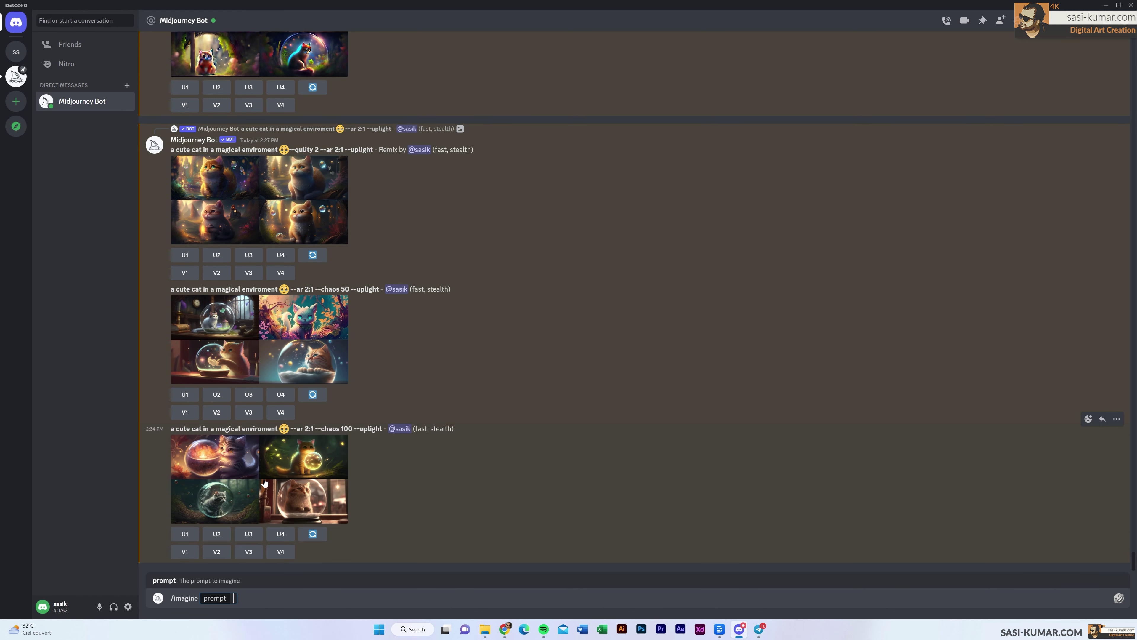
{"action": "type", "text": "a cute cat in a magical enviroment 🥺--qulity 2 --ar 2:1"}
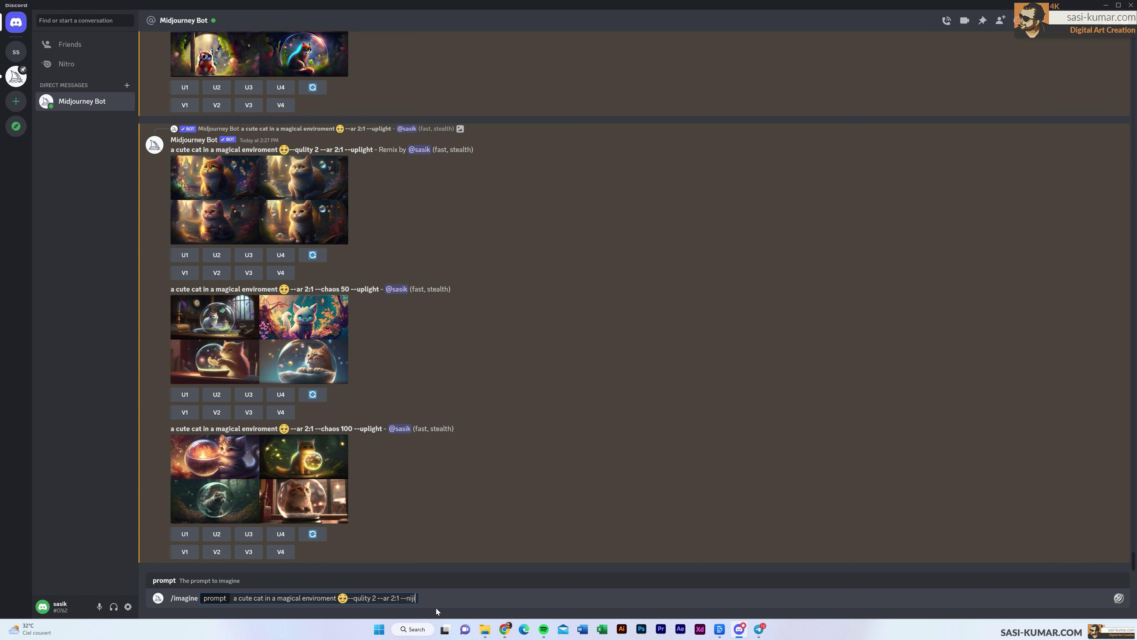
{"action": "key", "text": "Return"}
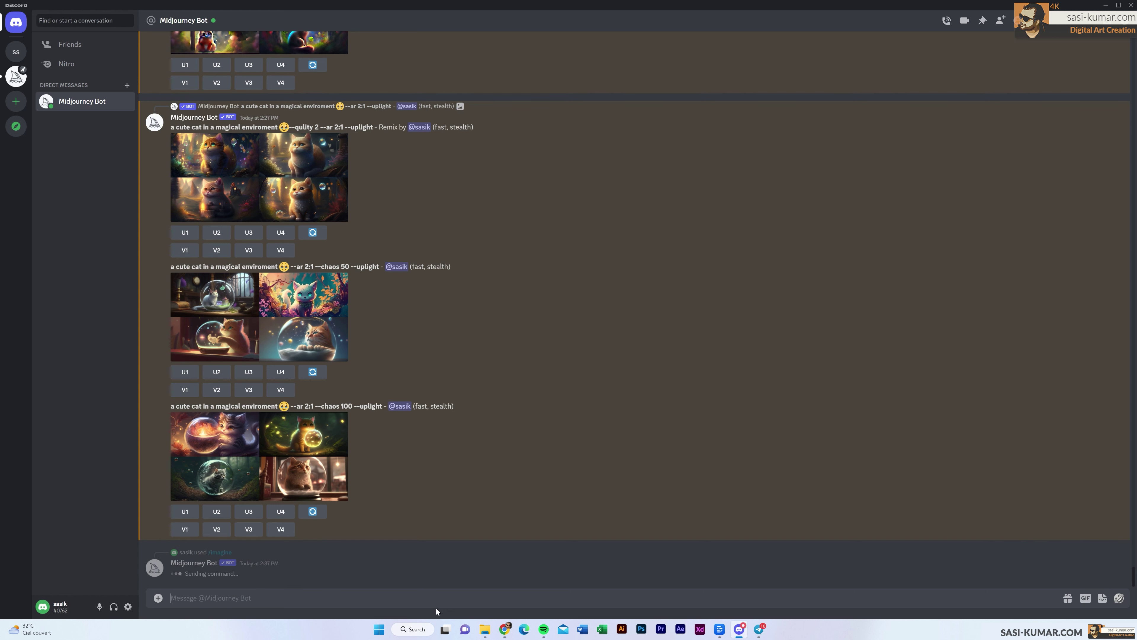
View the first --niji image grid enlarged to examine its anime style
{"action": "left_click", "coordinate": [313, 506]}
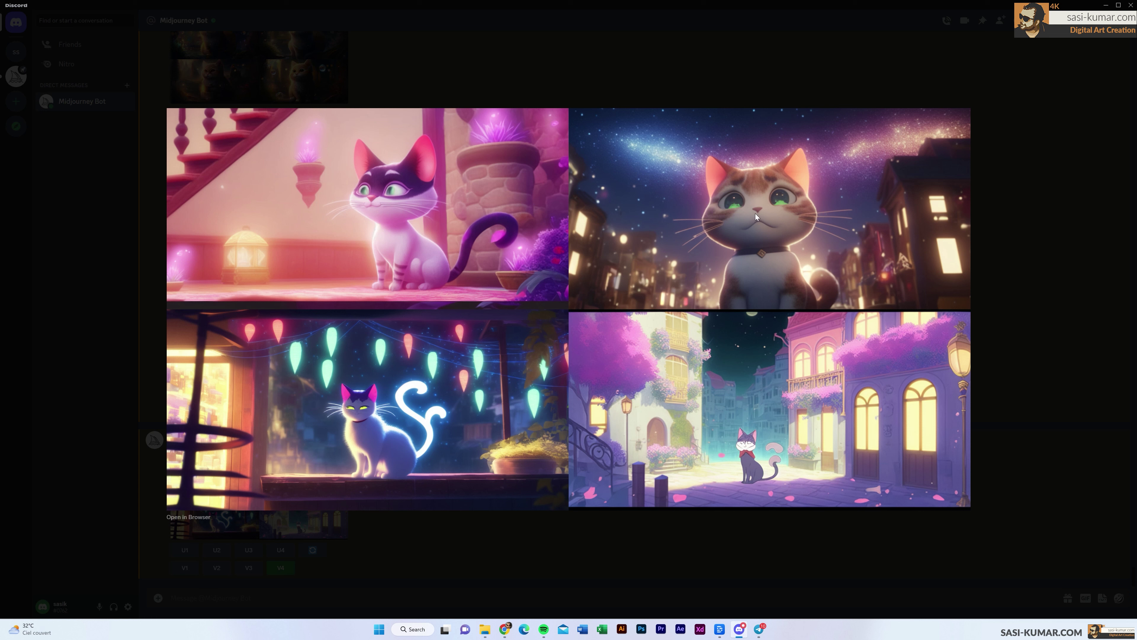
{"action": "left_click", "coordinate": [1089, 193]}
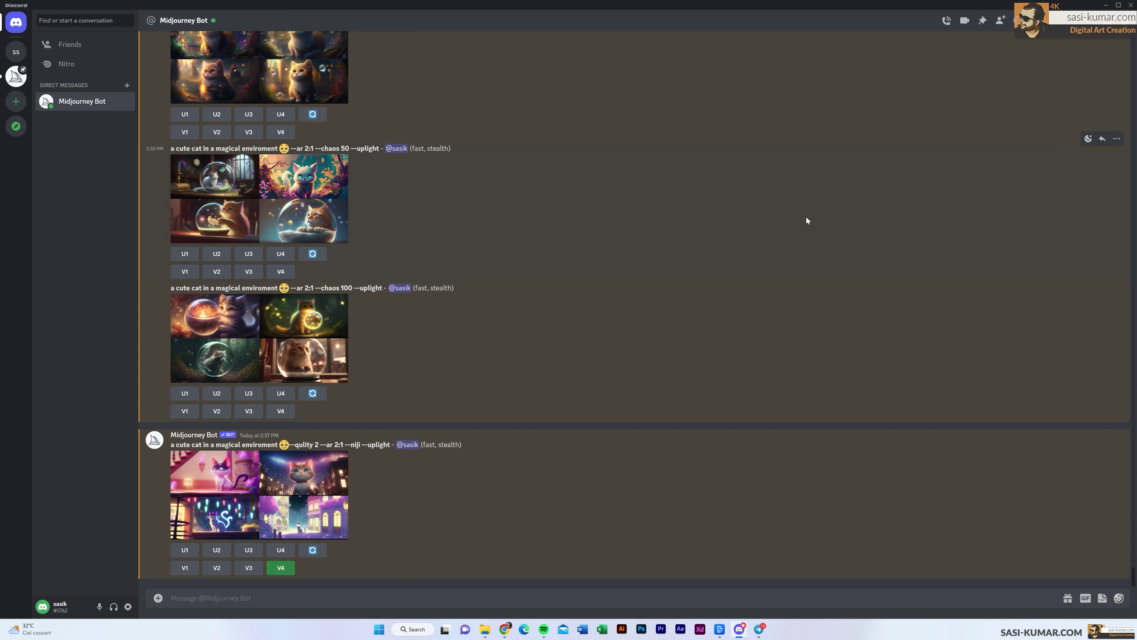
{"action": "scroll", "coordinate": [676, 367], "scroll_direction": "up", "scroll_amount": 1}
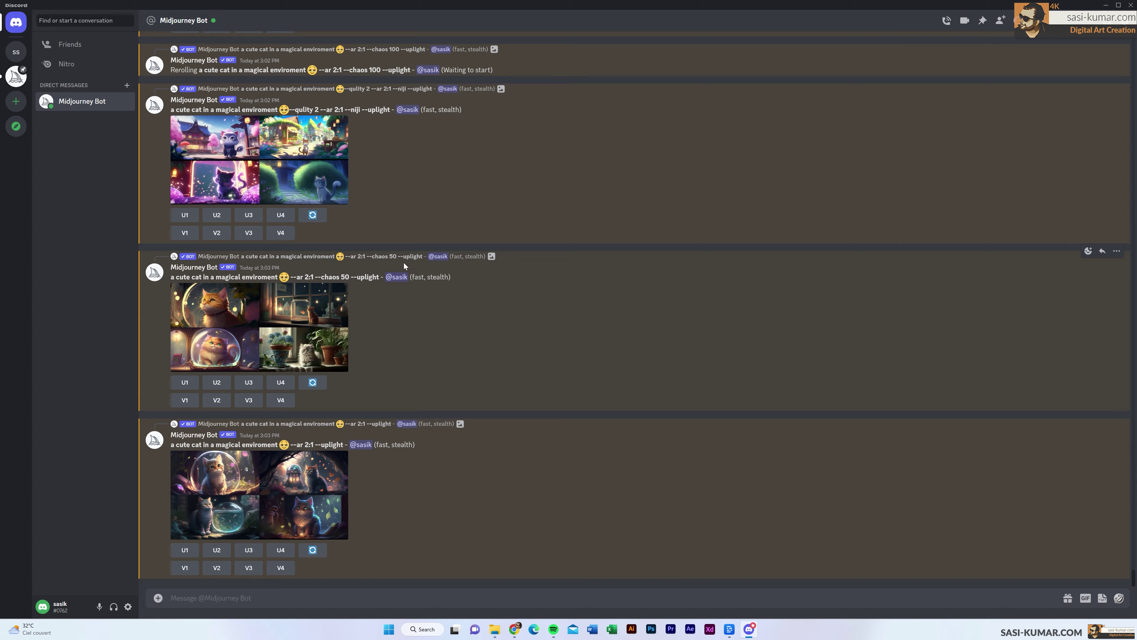
Examine the rerolled --niji grid enlarged and highlight the prompt that produced it
{"action": "left_click", "coordinate": [283, 164]}
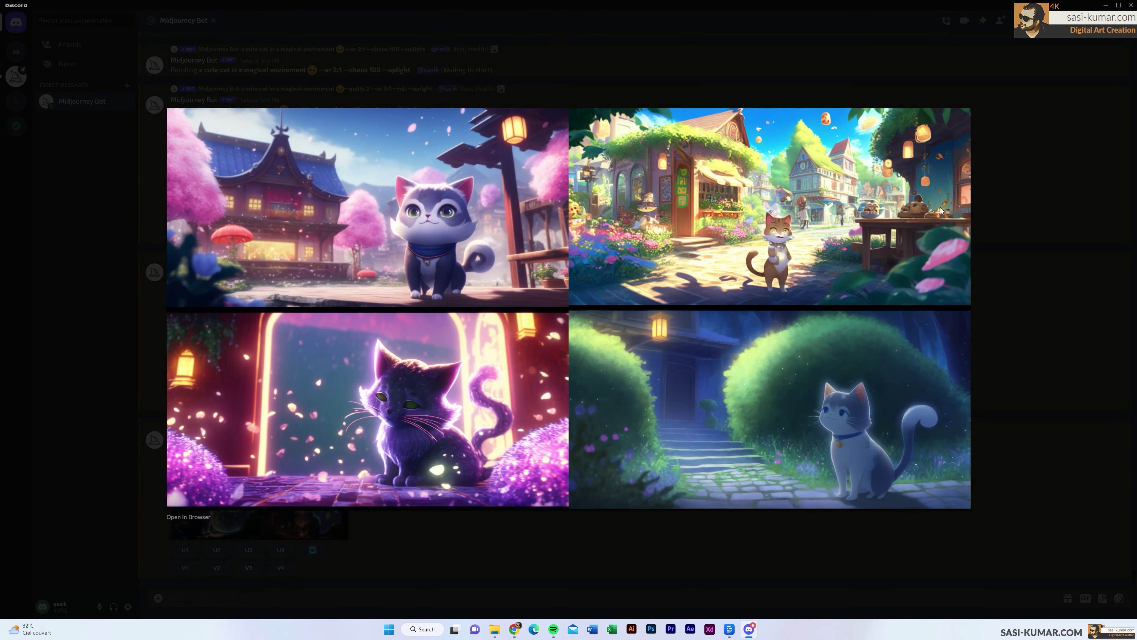
{"action": "left_click", "coordinate": [1036, 200]}
{"action": "scroll", "coordinate": [400, 151], "scroll_direction": "up", "scroll_amount": 1}
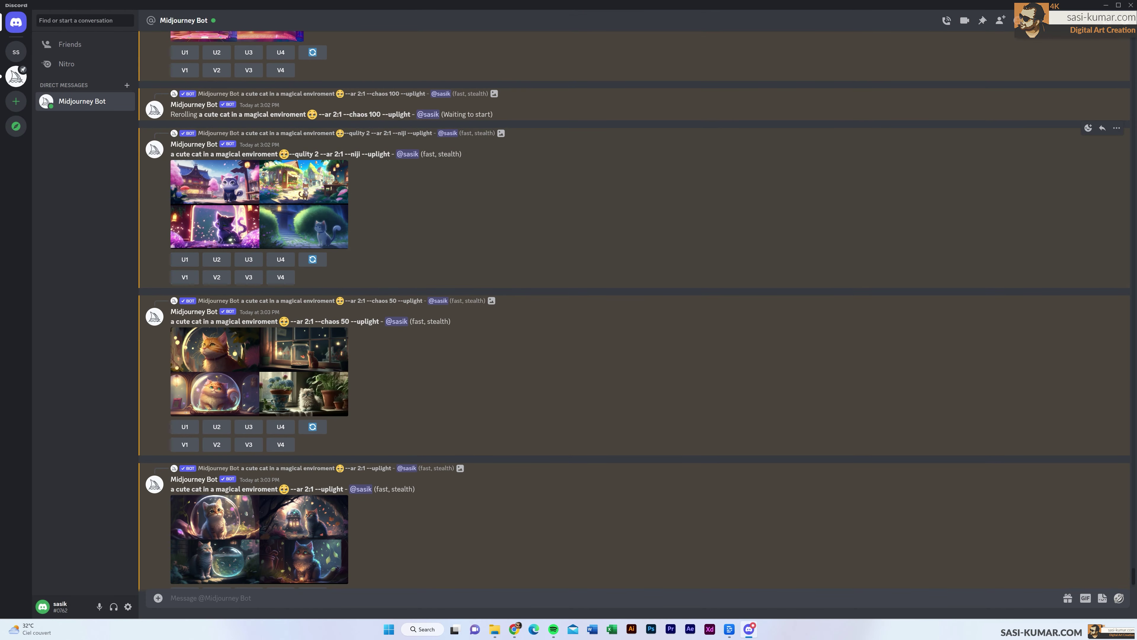
{"action": "left_click_drag", "start_coordinate": [175, 154], "coordinate": [404, 154]}
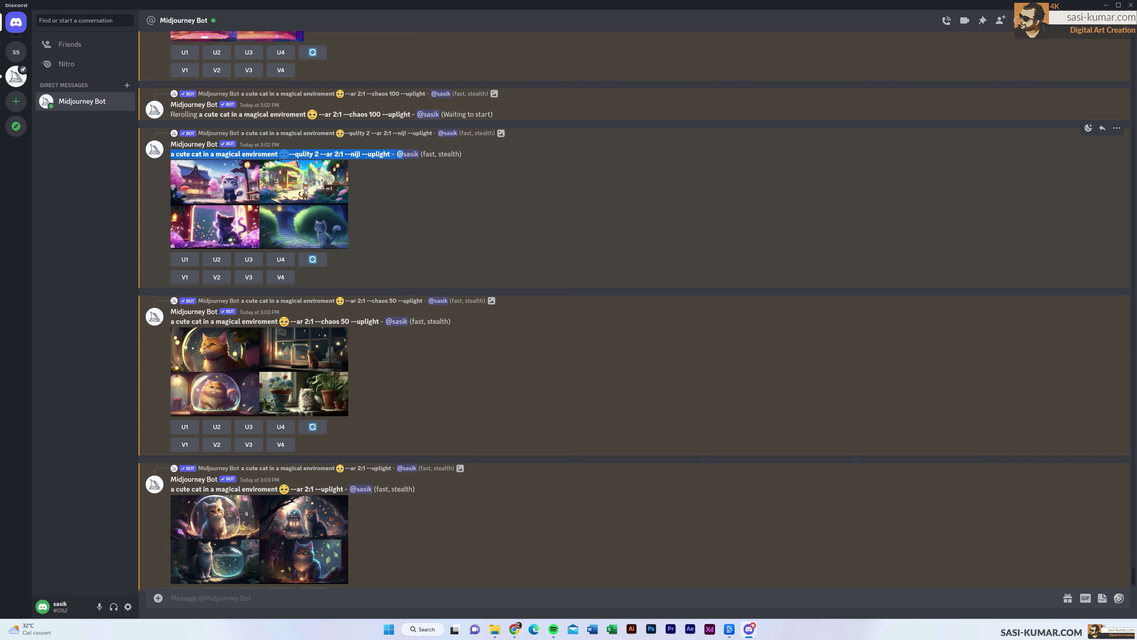
{"action": "left_click", "coordinate": [417, 191]}
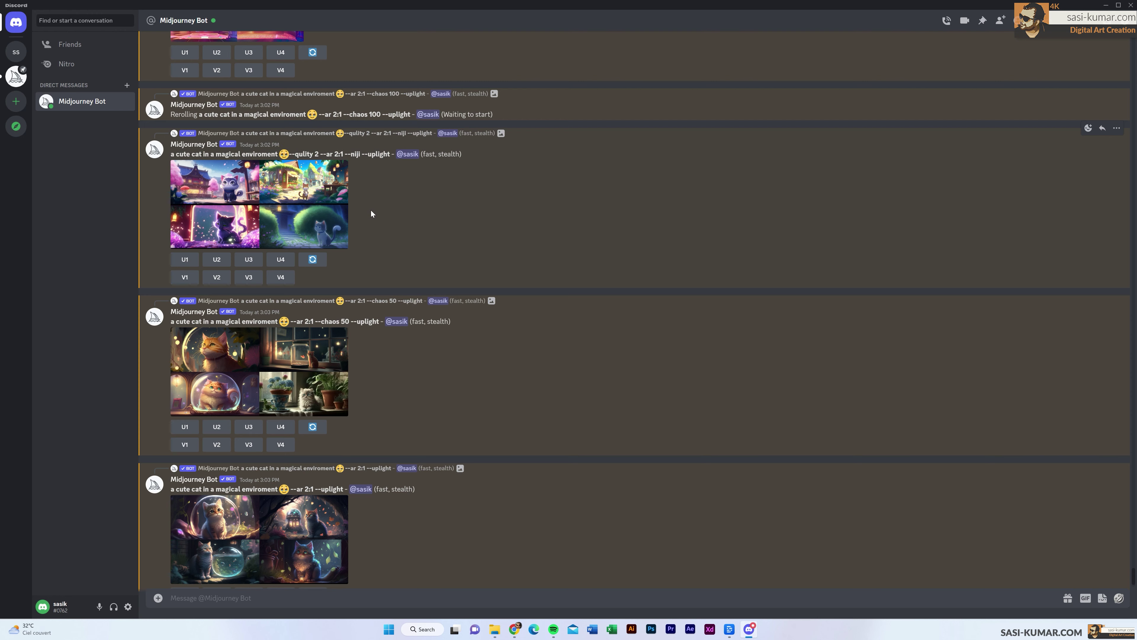
{"action": "left_click", "coordinate": [297, 219]}
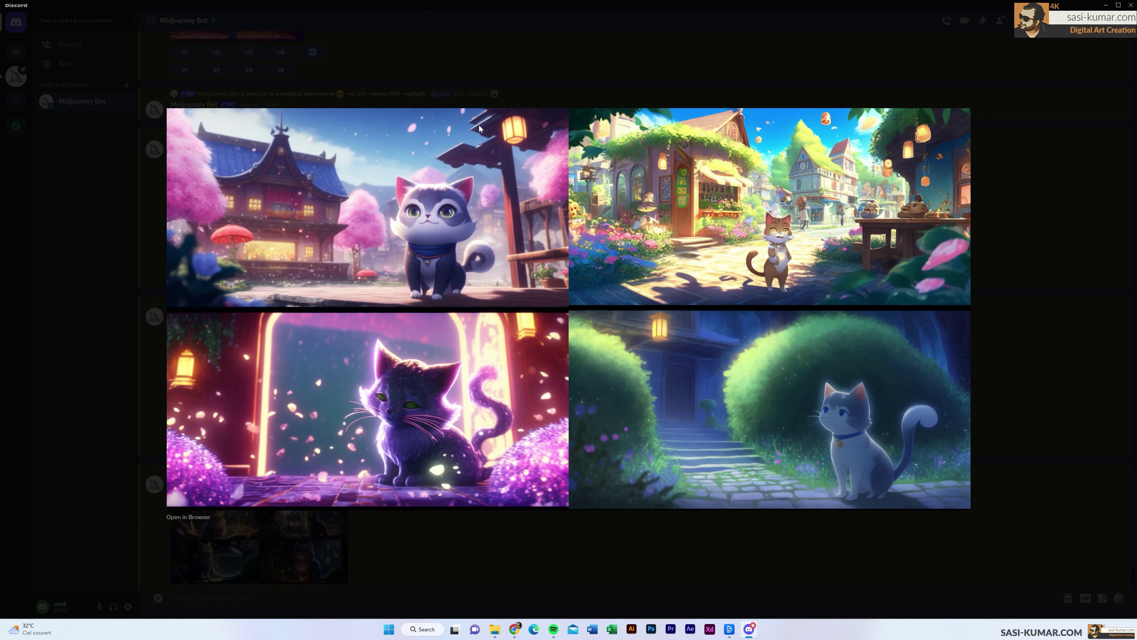
{"action": "left_click", "coordinate": [929, 170]}
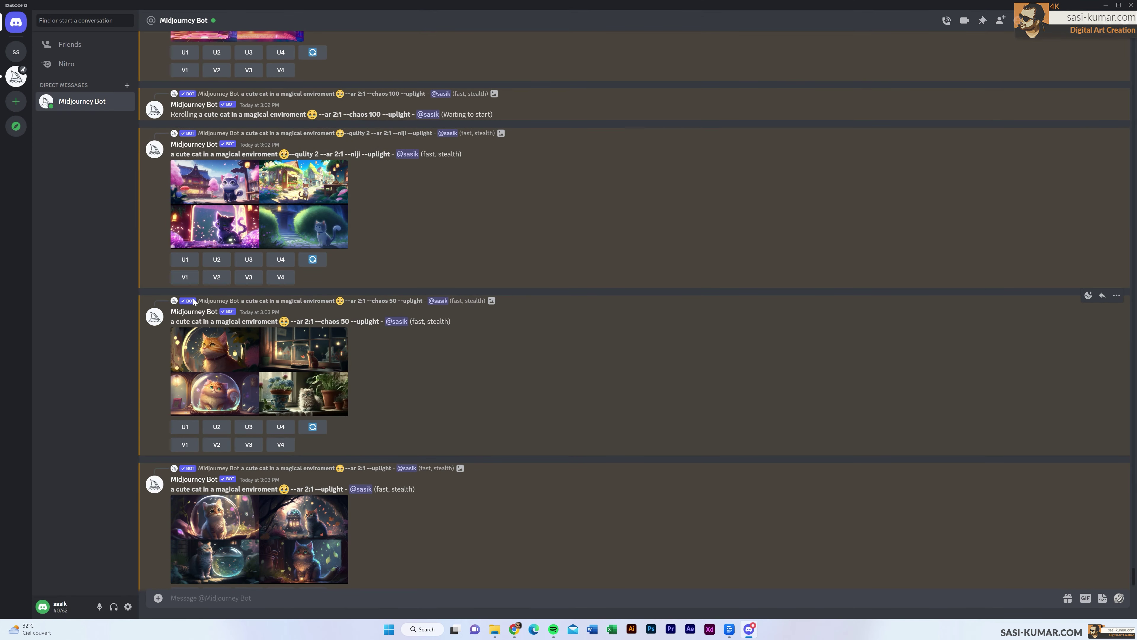
Start a remix variation of image 1 in the rerolled --niji grid and append --no lamp to its prompt
{"action": "left_click", "coordinate": [183, 282]}
{"action": "left_click", "coordinate": [187, 372]}
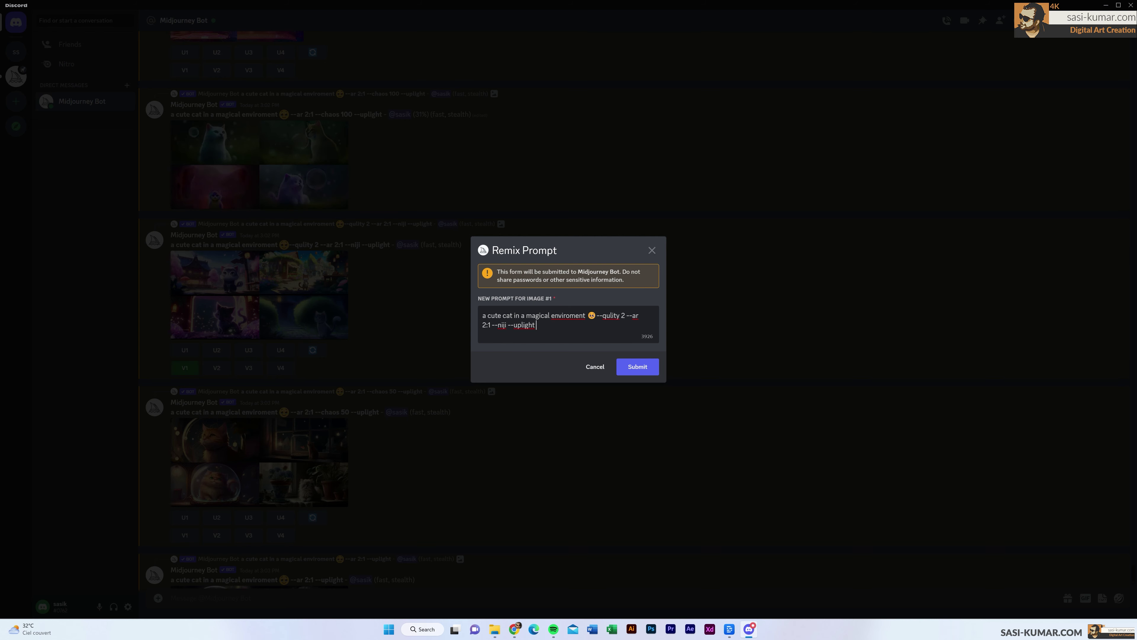
{"action": "type", "text": "--no"}
{"action": "type", "text": "lights"}
{"action": "key", "text": "BackSpace"}
{"action": "key", "text": "BackSpace"}
{"action": "key", "text": "BackSpace"}
{"action": "key", "text": "BackSpace"}
{"action": "key", "text": "BackSpace"}
{"action": "key", "text": "BackSpace"}
{"action": "type", "text": "amp"}
Remove --qulity 2 from the remix prompt and submit the variation
{"action": "key", "text": "ctrl+shift+Left"}
{"action": "key", "text": "ctrl+shift+Left"}
{"action": "key", "text": "ctrl+shift+Left"}
{"action": "key", "text": "BackSpace"}
{"action": "key", "text": "BackSpace"}
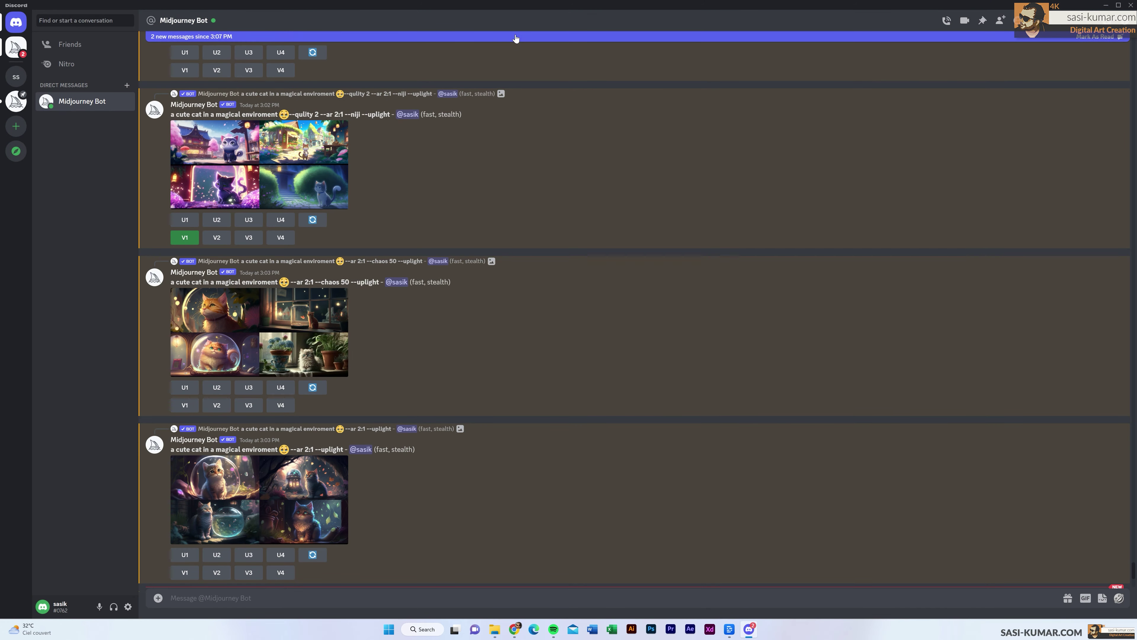
Go to the newest results and view the --no lamp grid enlarged to check for lamps
{"action": "left_click", "coordinate": [515, 36]}
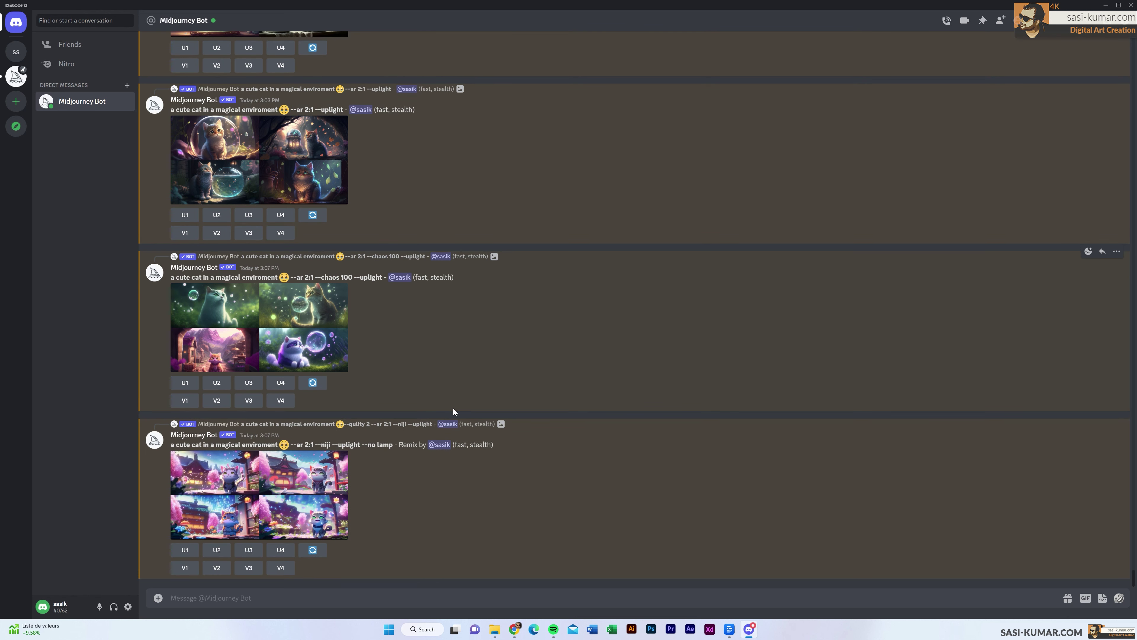
{"action": "left_click", "coordinate": [320, 492]}
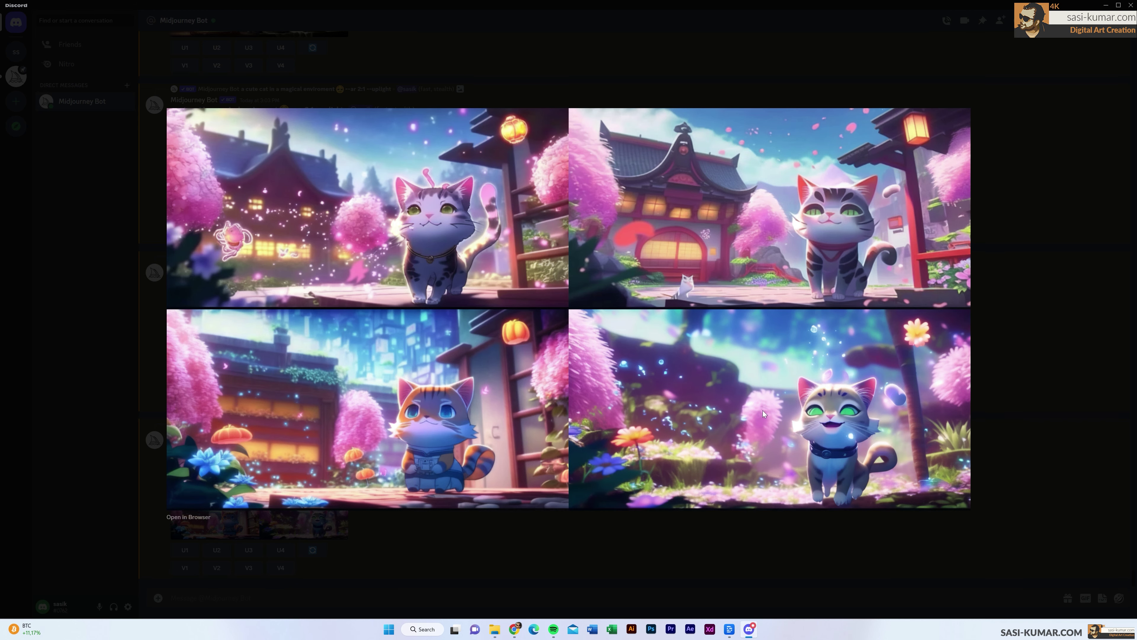
{"action": "left_click", "coordinate": [1007, 263]}
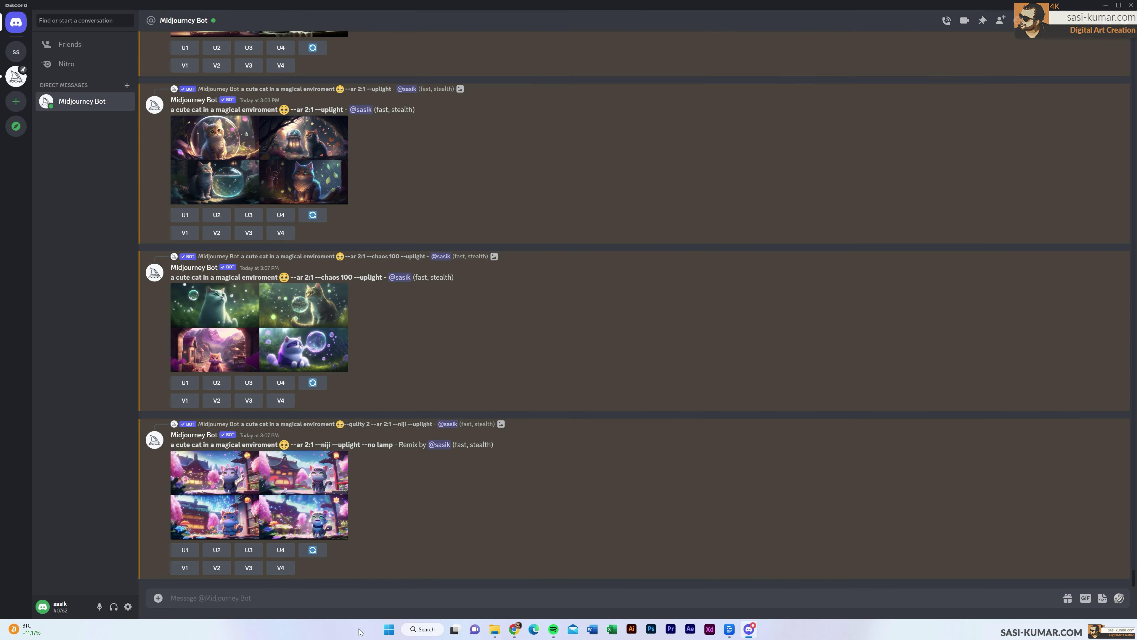
Remix image 4 of the --no lamp grid, replacing lamp with flowers so the prompt ends in --no flowers, and submit it
{"action": "left_click", "coordinate": [281, 568]}
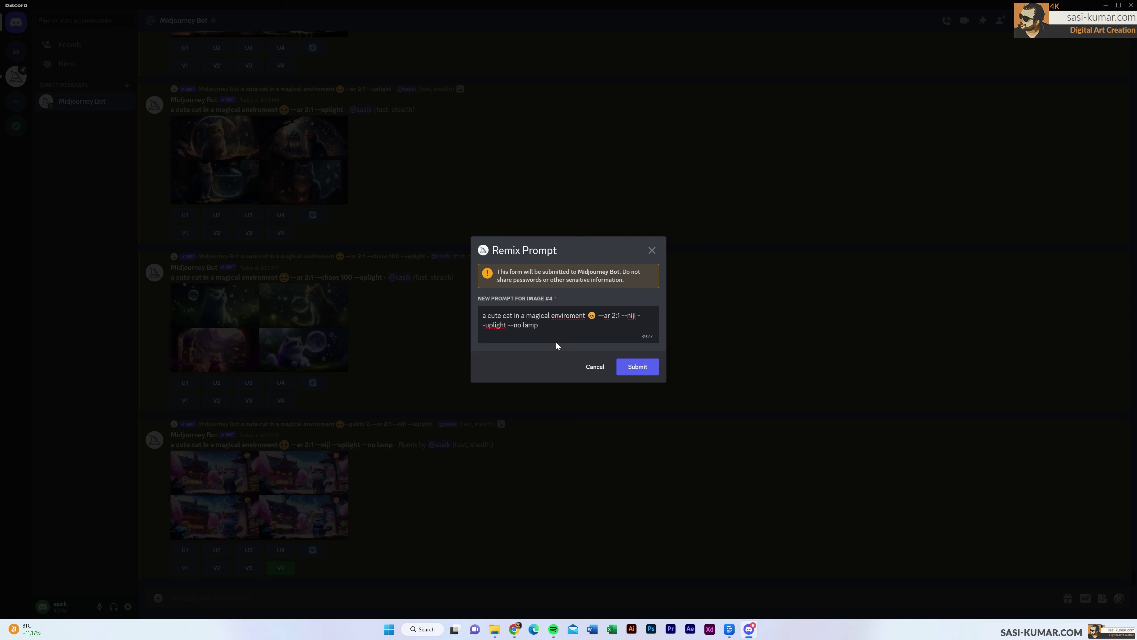
{"action": "key", "text": "BackSpace"}
{"action": "key", "text": "BackSpace"}
{"action": "key", "text": "BackSpace"}
{"action": "key", "text": "BackSpace"}
{"action": "type", "text": "flowers"}
{"action": "left_click", "coordinate": [643, 368]}
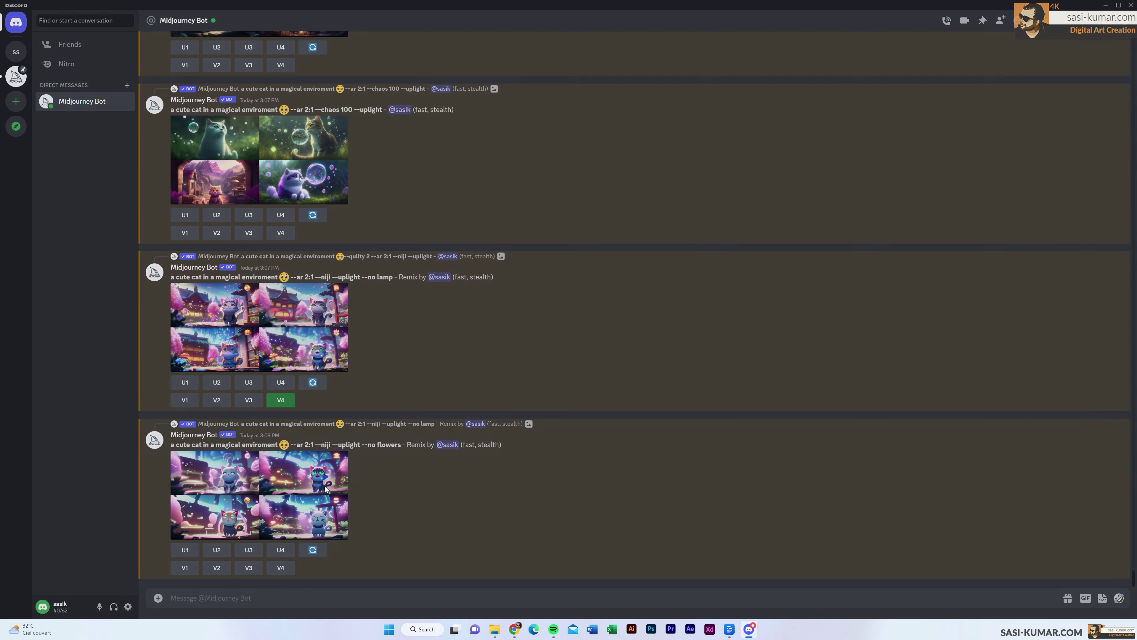
Examine the --no flowers grid enlarged and highlight the uplight parameter in its prompt
{"action": "left_click", "coordinate": [326, 489]}
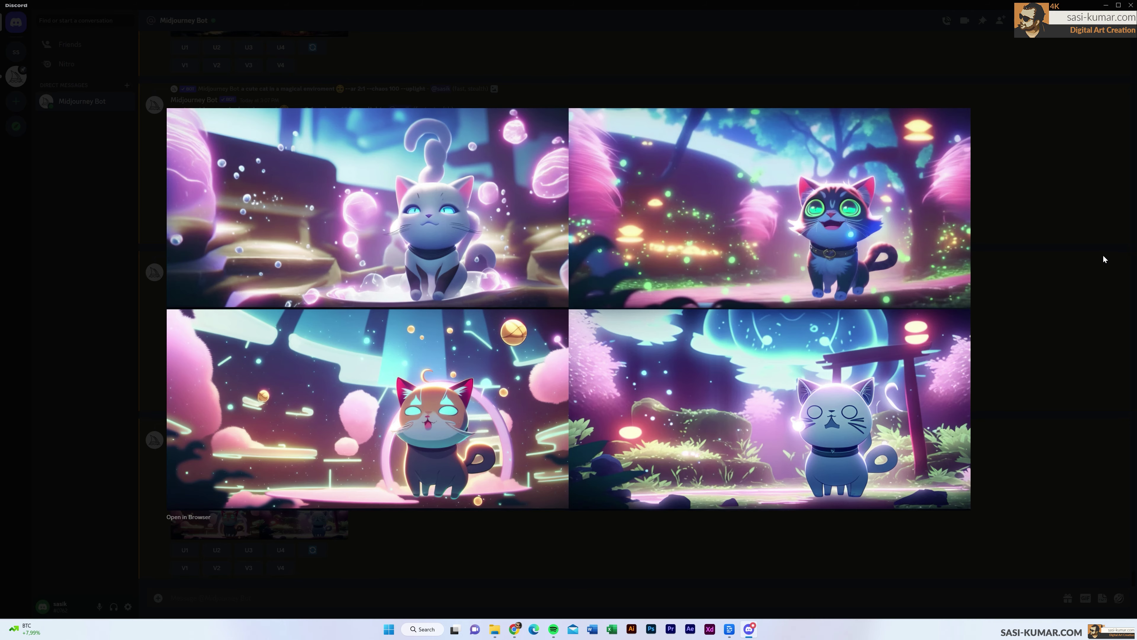
{"action": "left_click", "coordinate": [1087, 253]}
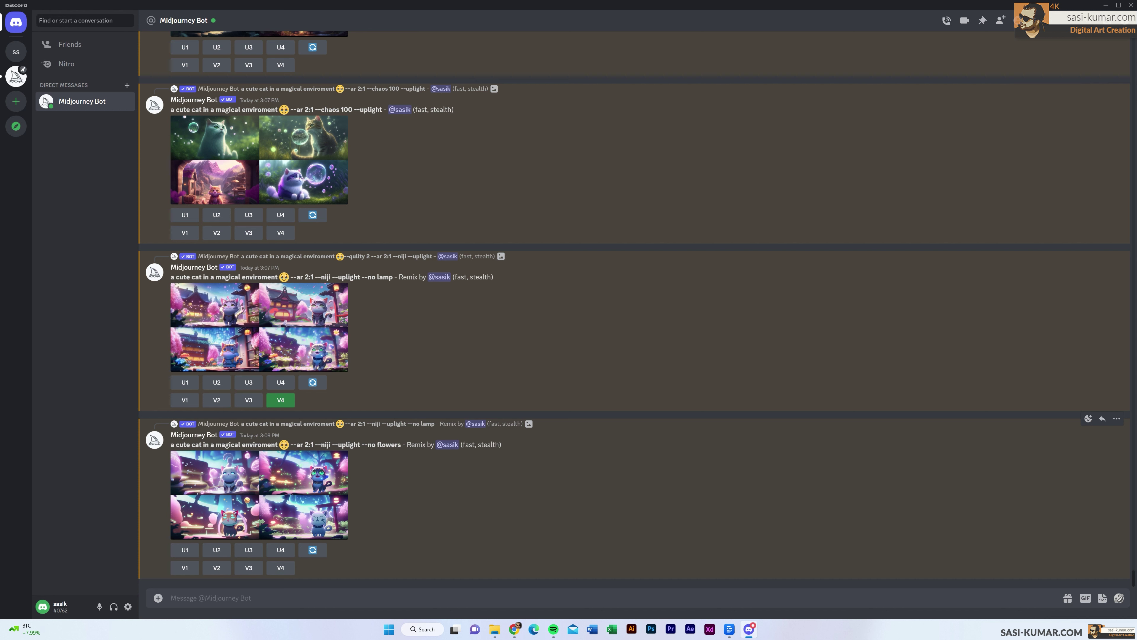
{"action": "left_click_drag", "start_coordinate": [176, 444], "coordinate": [361, 472]}
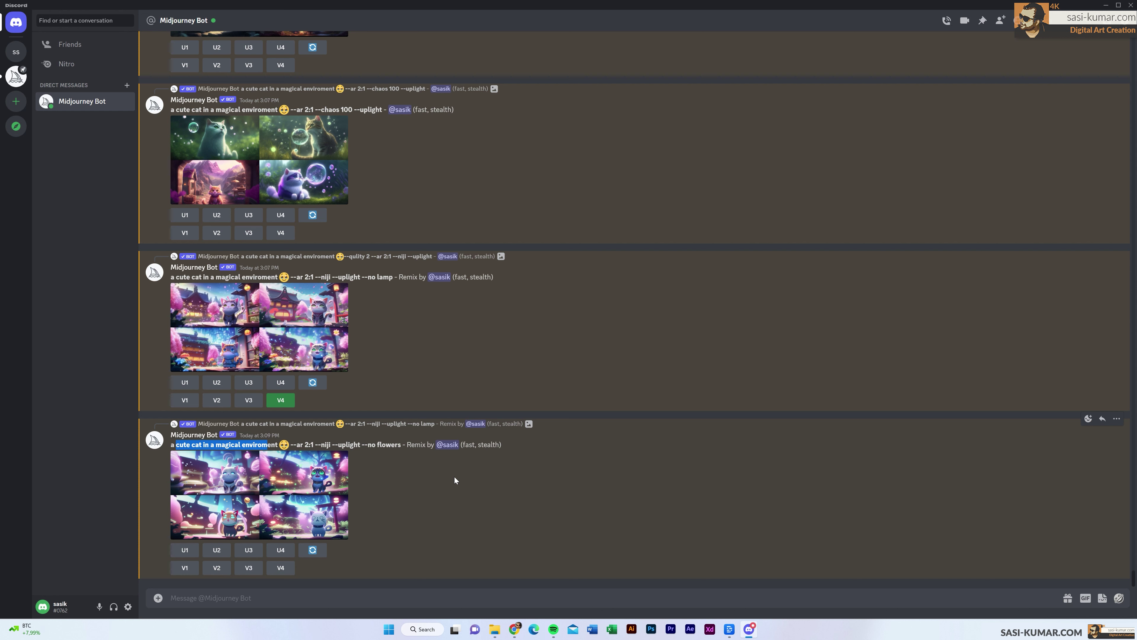
{"action": "double_click", "coordinate": [349, 445]}
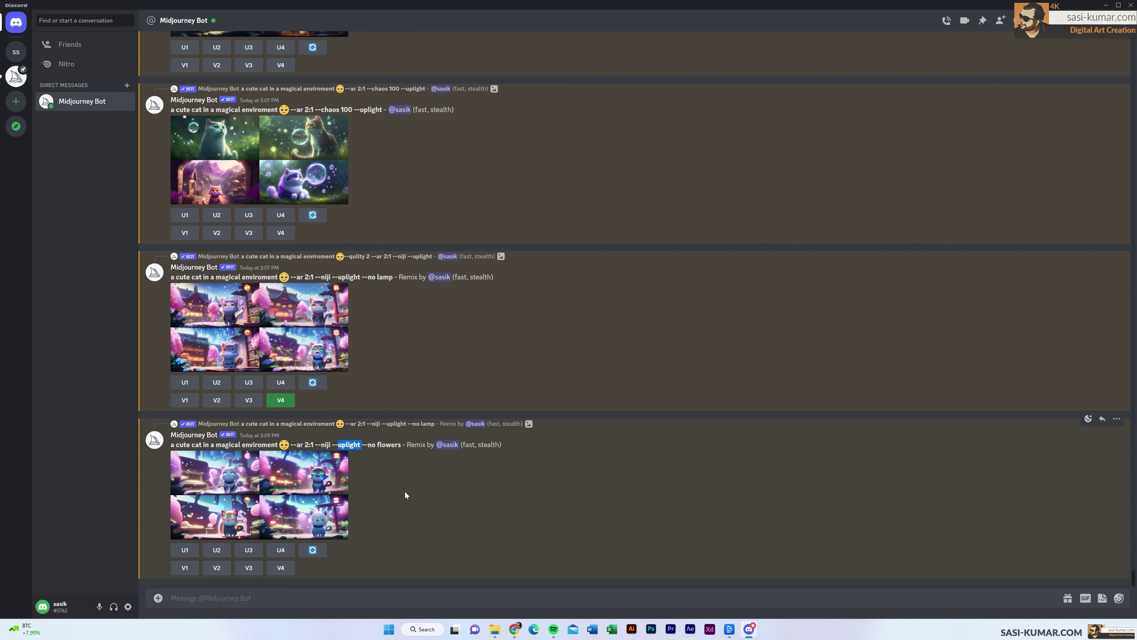